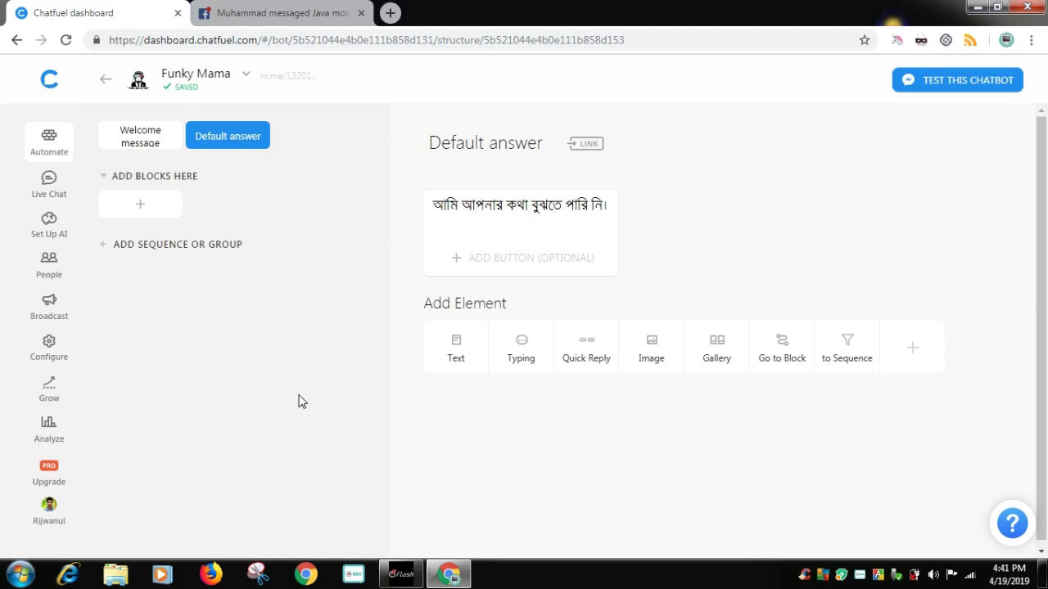
Switch to Messenger and send the test messages "Hi" and "Hello" to Funky Mama.
left_click(290, 16)
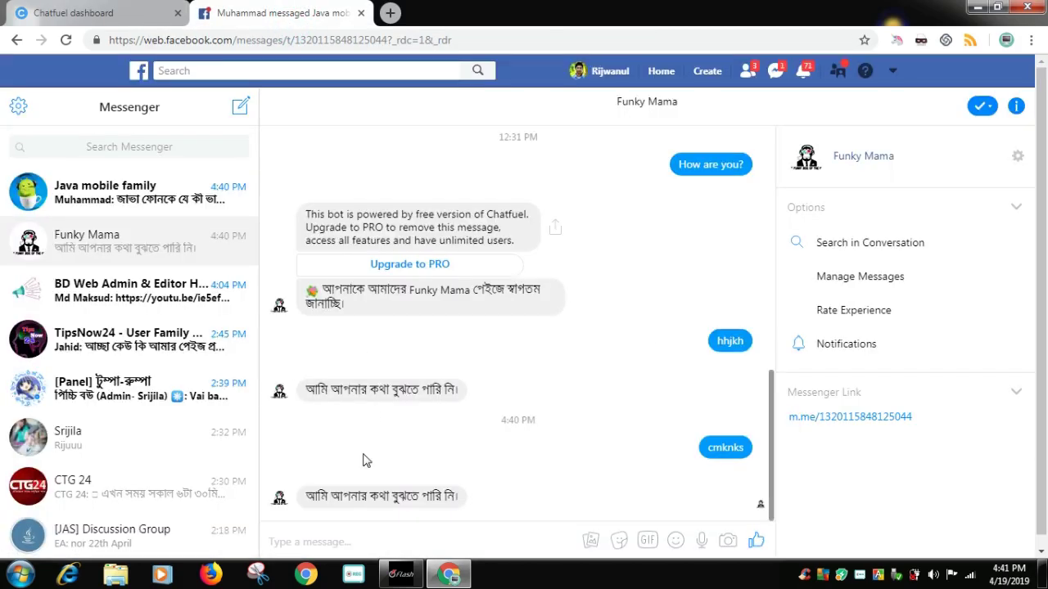
left_click(390, 556)
type("Hi")
key("Return")
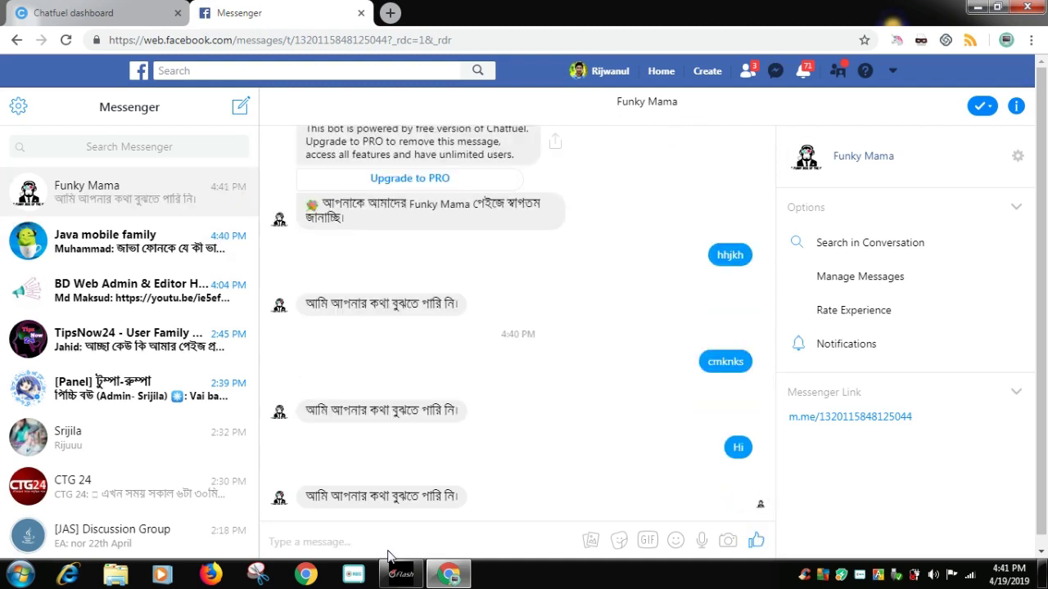
type("Hello")
key("Return")
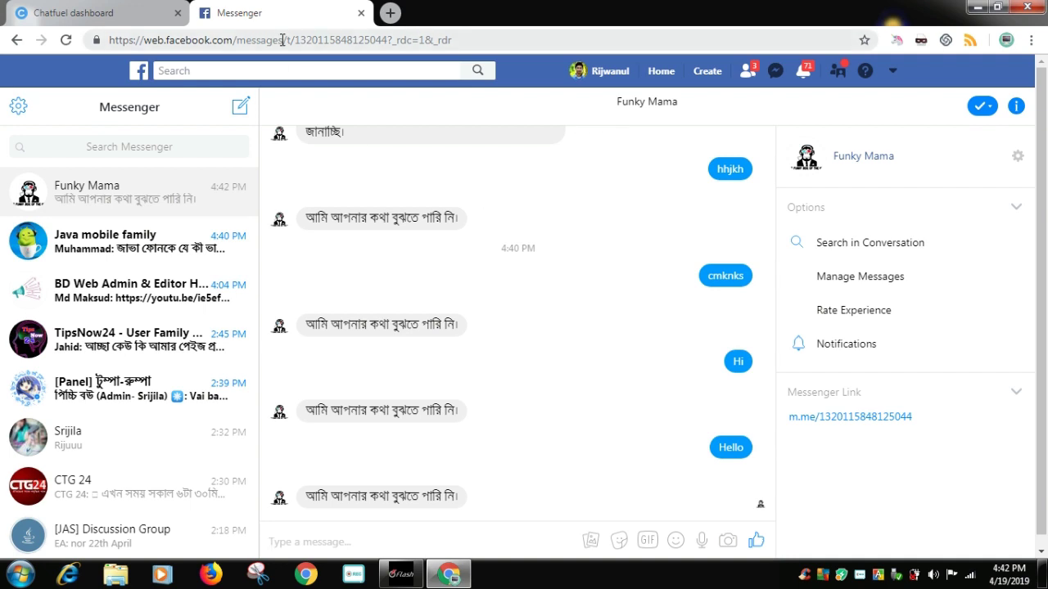
Switch to the Chatfuel dashboard and add two AI rule groups named Greet and Functions.
left_click(262, 21)
left_click(153, 10)
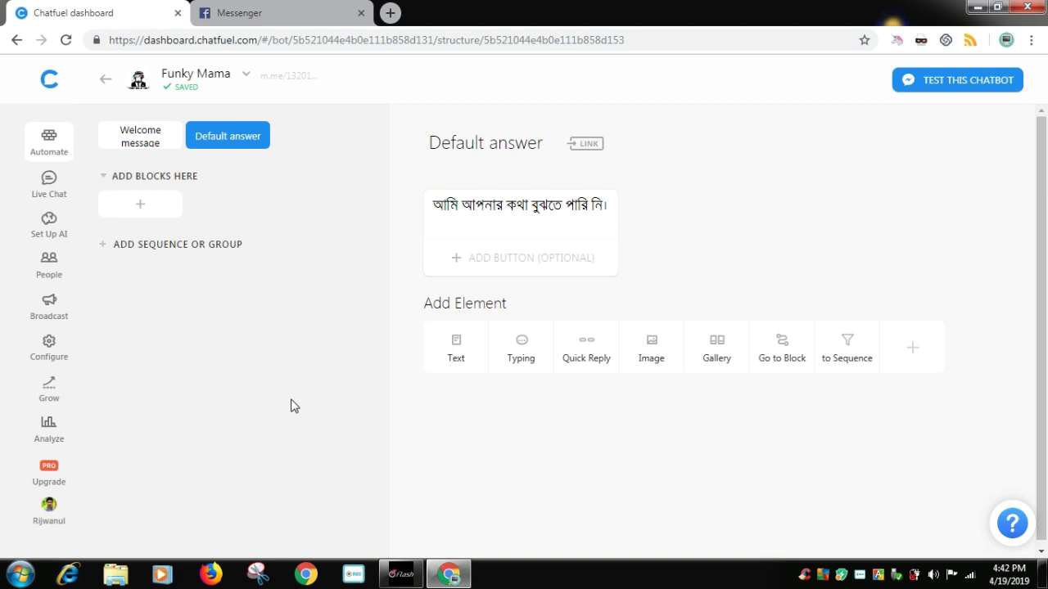
left_click(62, 233)
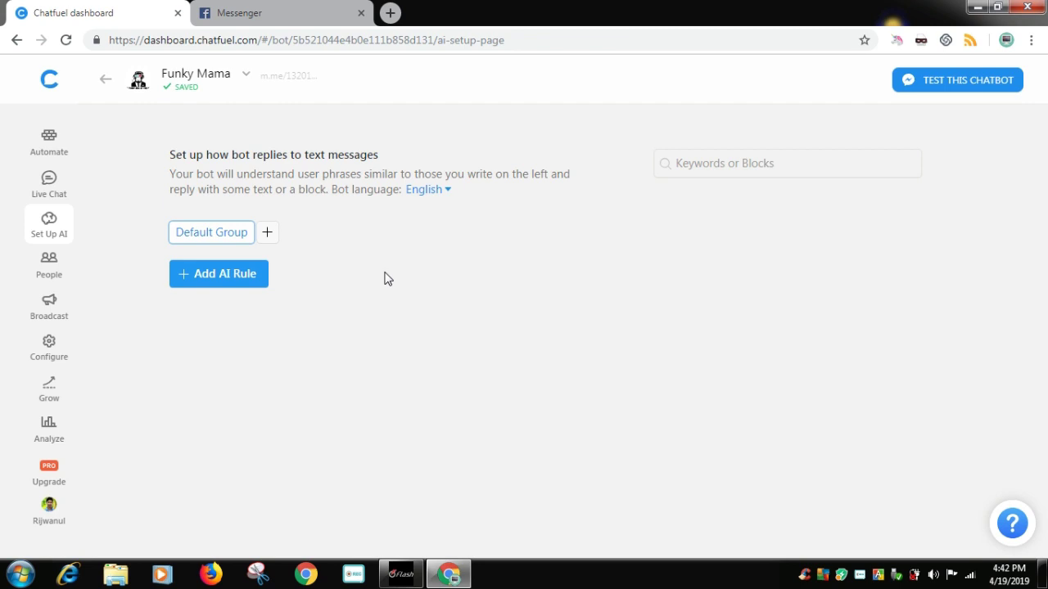
left_click(268, 237)
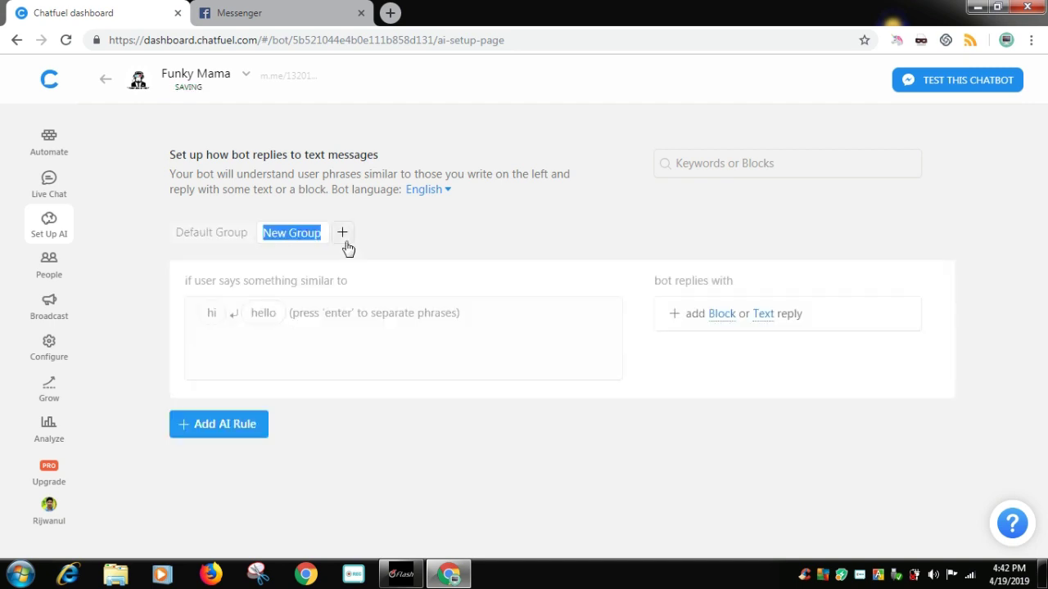
type("Greet")
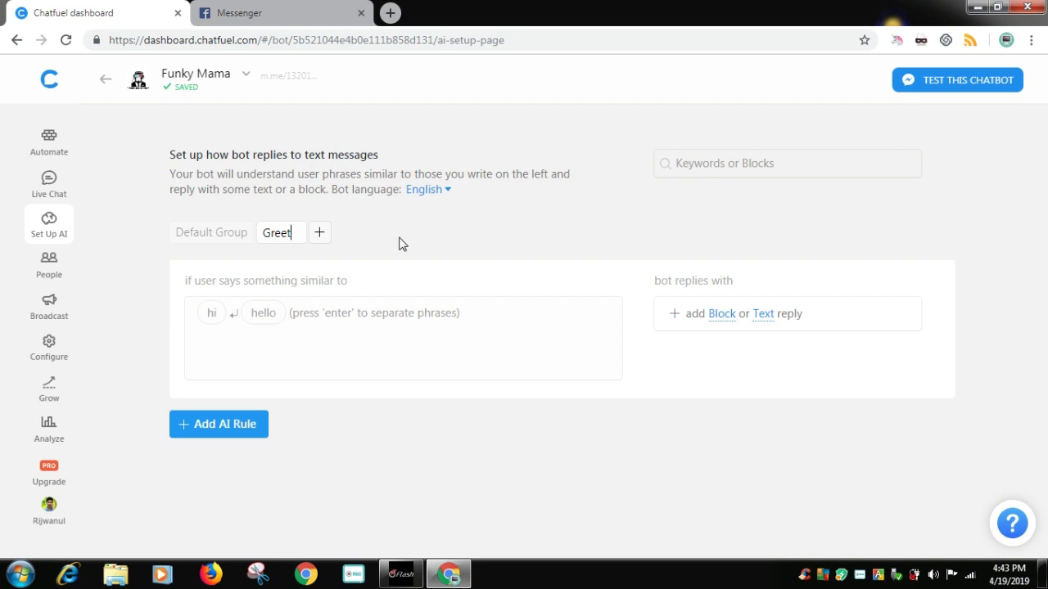
left_click(399, 243)
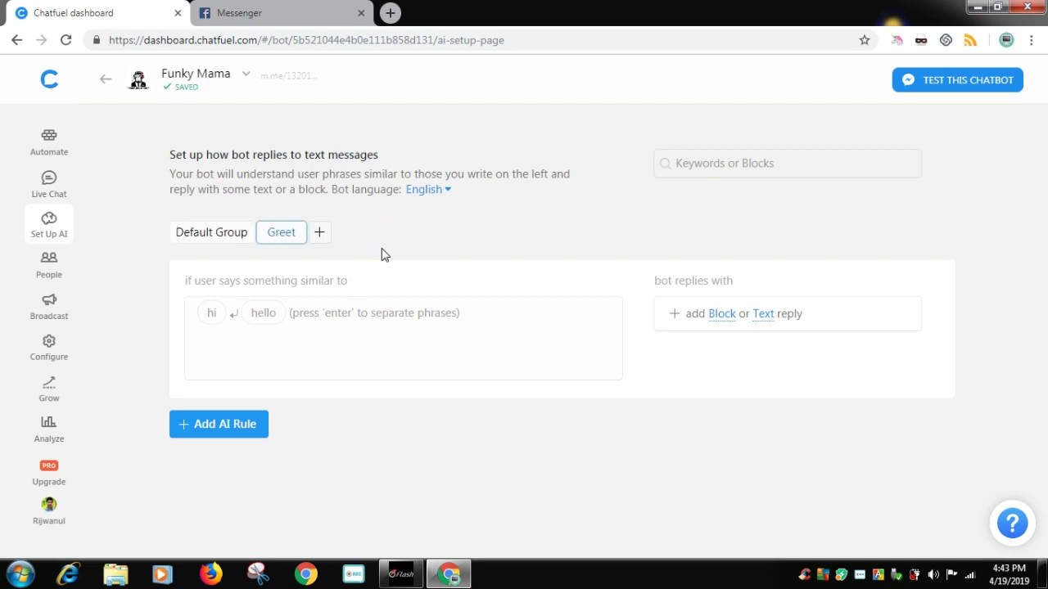
left_click(325, 235)
type("Functions")
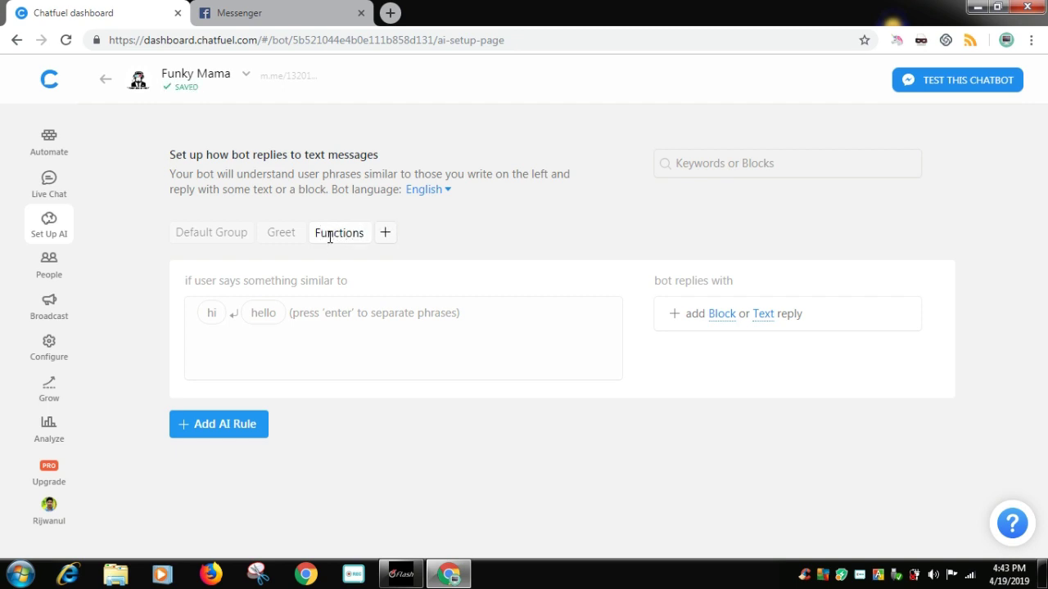
left_click(468, 274)
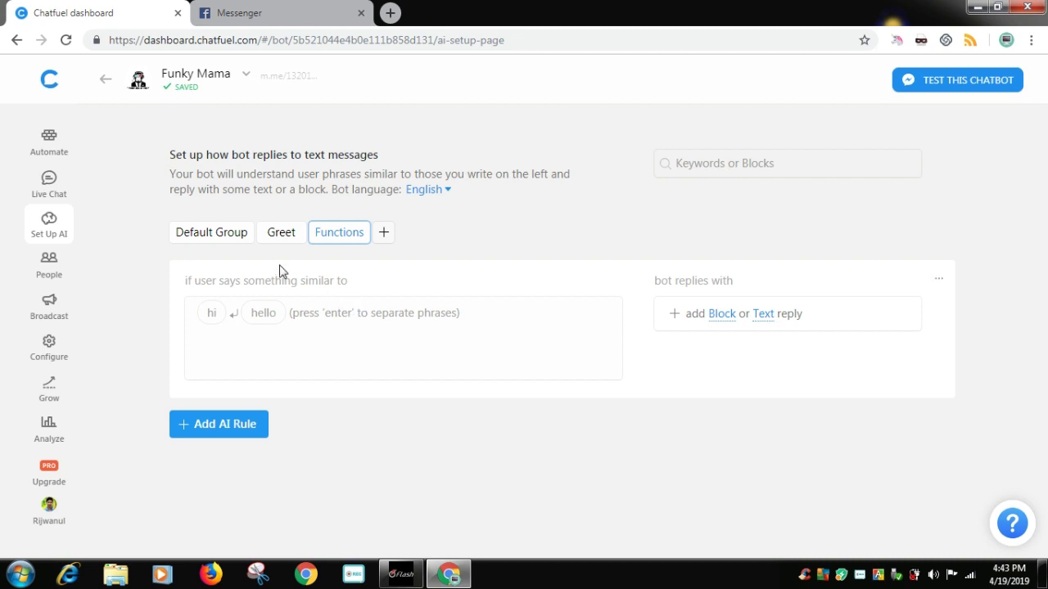
In the Greet group, add another AI rule and make the first rule answer the phrase "Hi" with the Welcome message block.
left_click(277, 234)
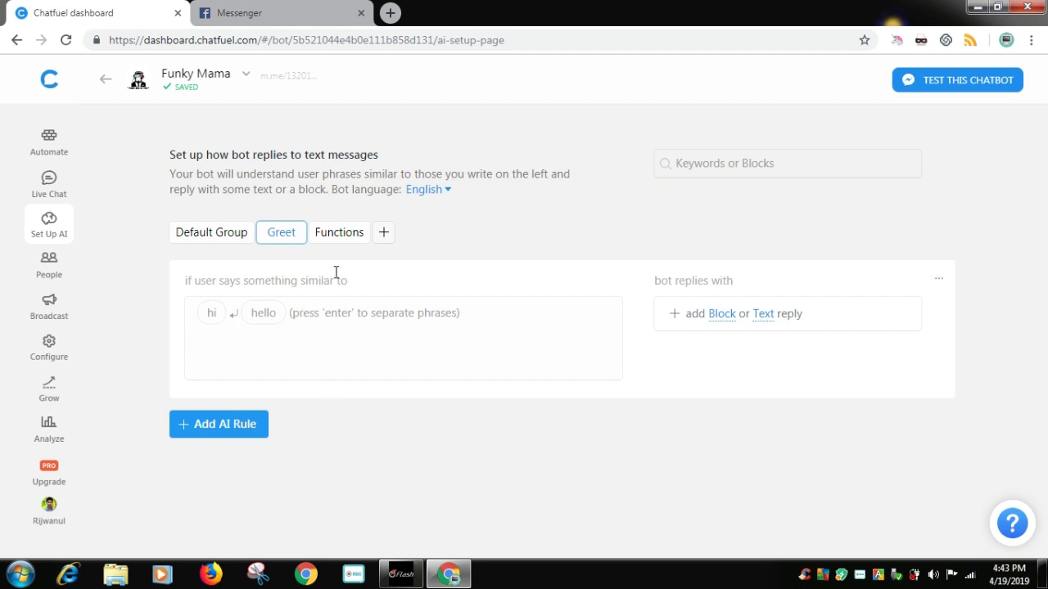
left_click(233, 425)
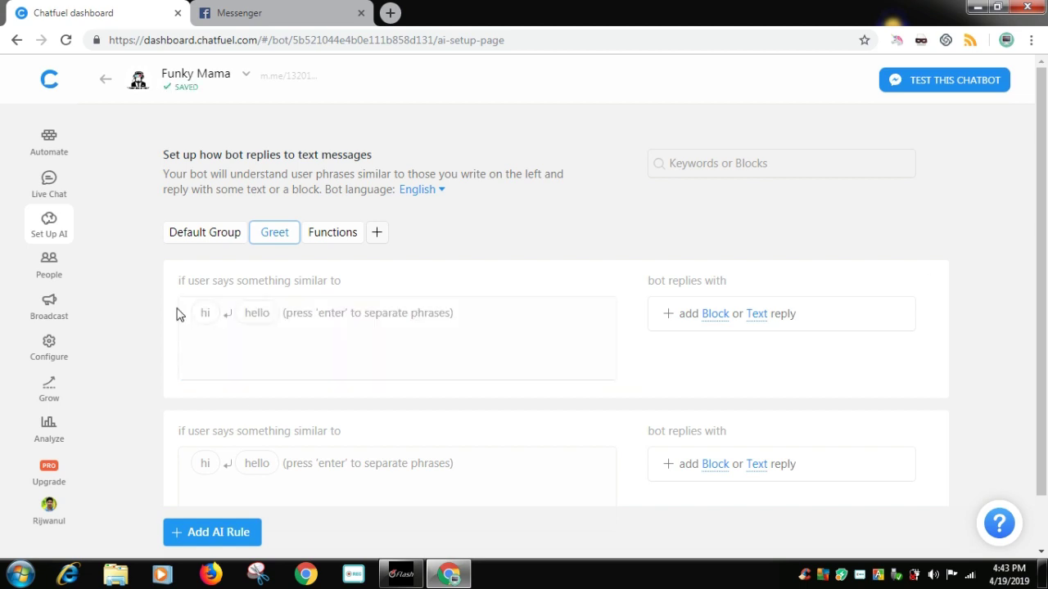
left_click(458, 342)
type("Hi")
key("Return")
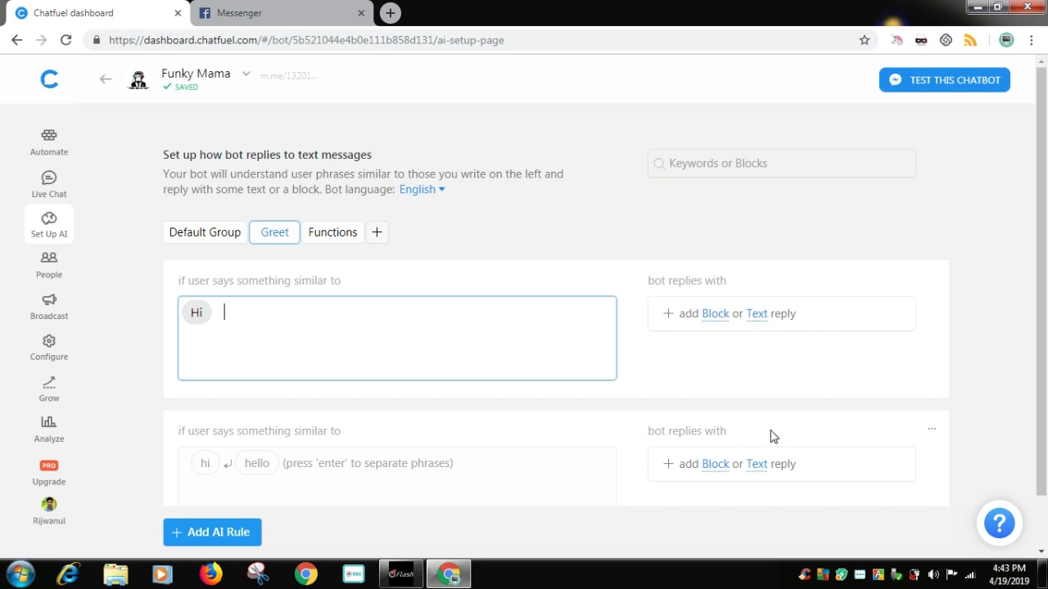
left_click(712, 317)
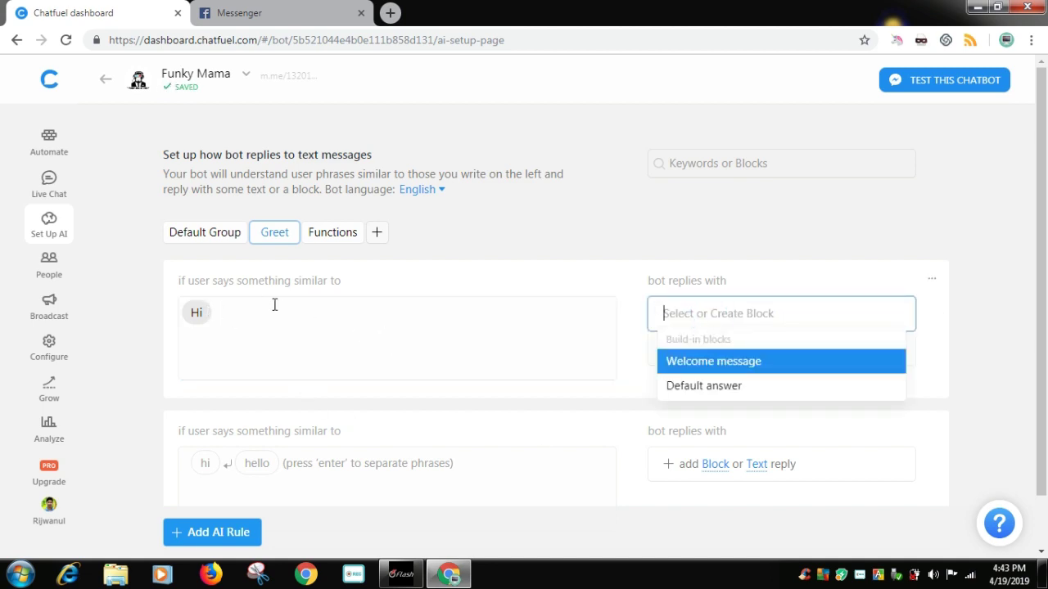
left_click(679, 361)
left_click(784, 250)
Test the new greeting rule by sending "Hi" to Funky Mama in Messenger and check the bot's reply.
left_click(293, 11)
type("Hi")
key("Return")
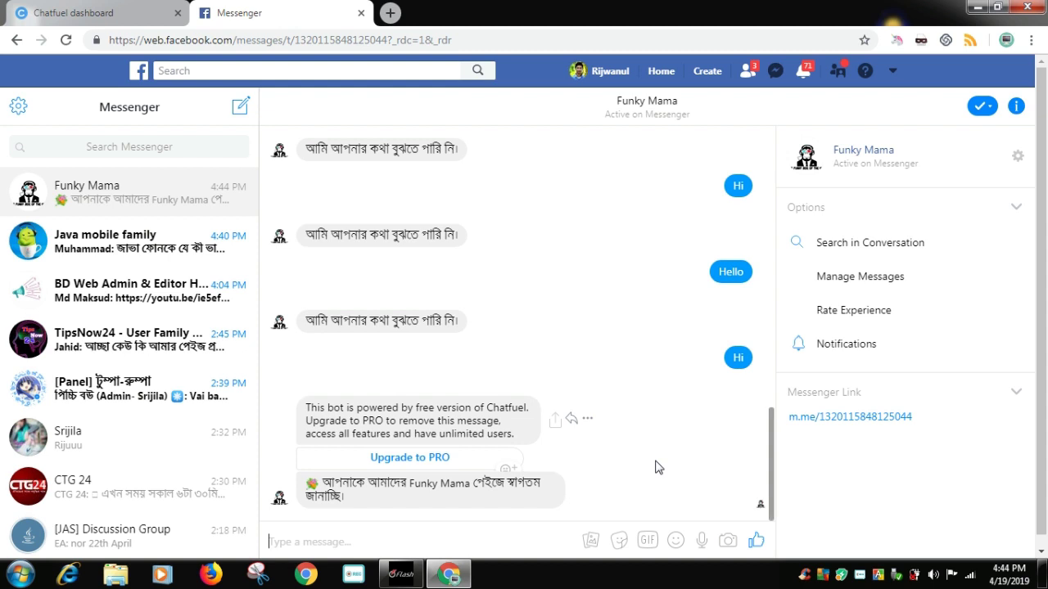
left_click(340, 481)
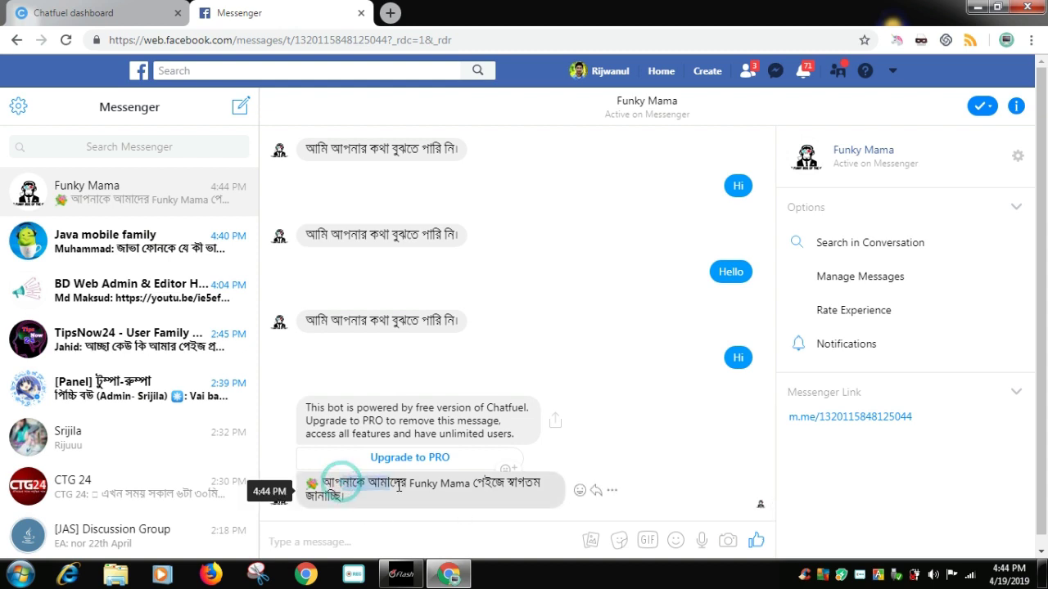
left_click(422, 496)
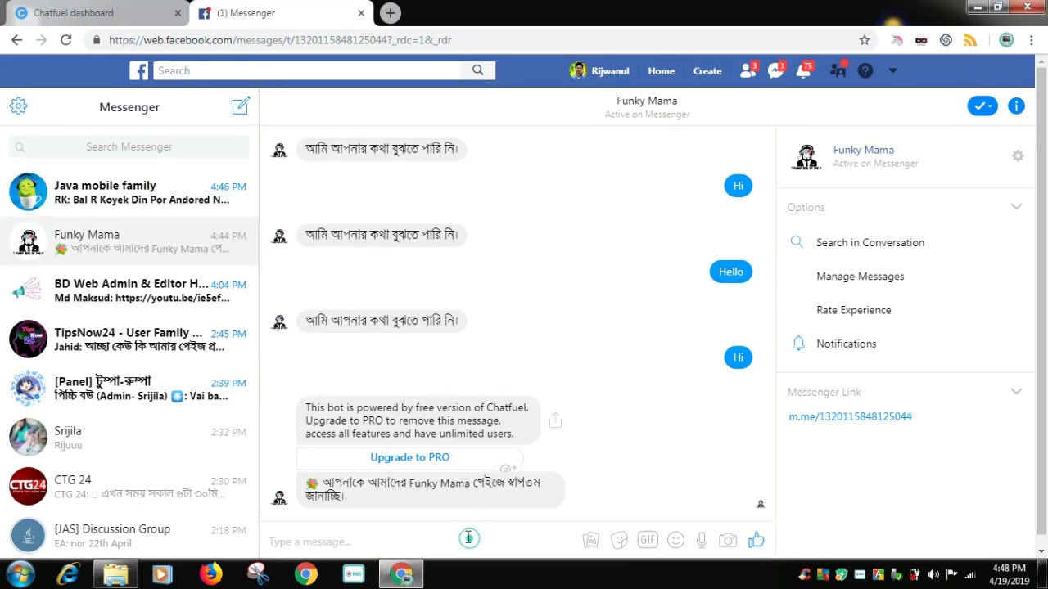
Compare the Welcome message block in Chatfuel with the Messenger reply, and view the AI setup page.
left_click(104, 13)
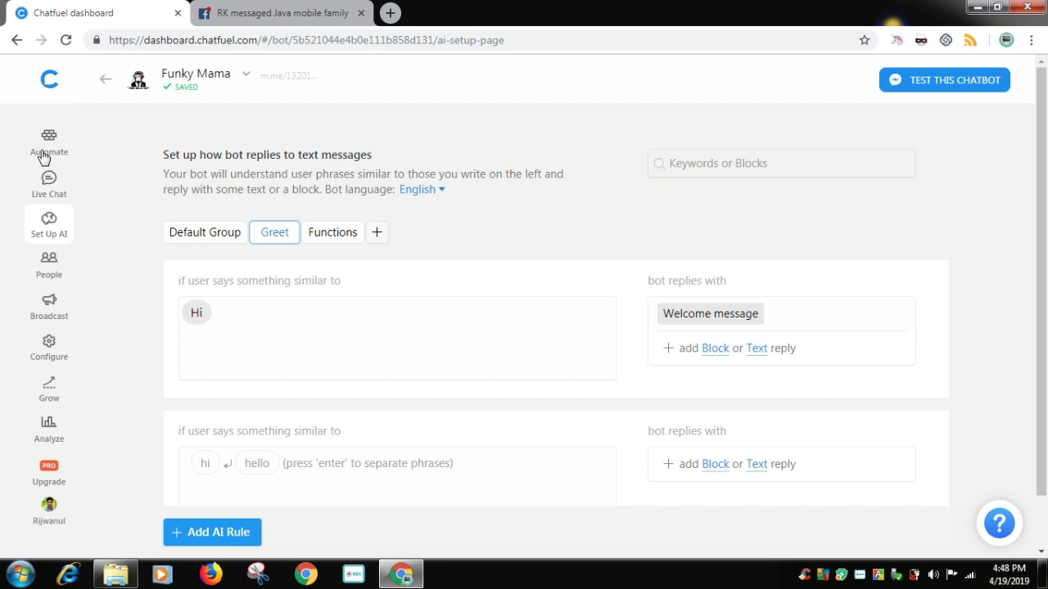
left_click(61, 158)
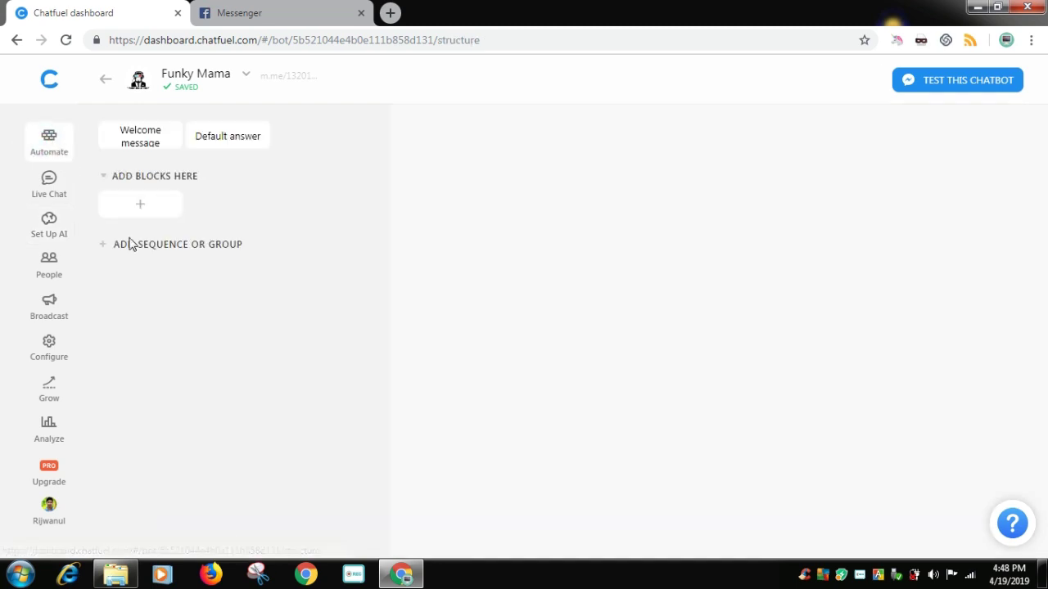
left_click(129, 141)
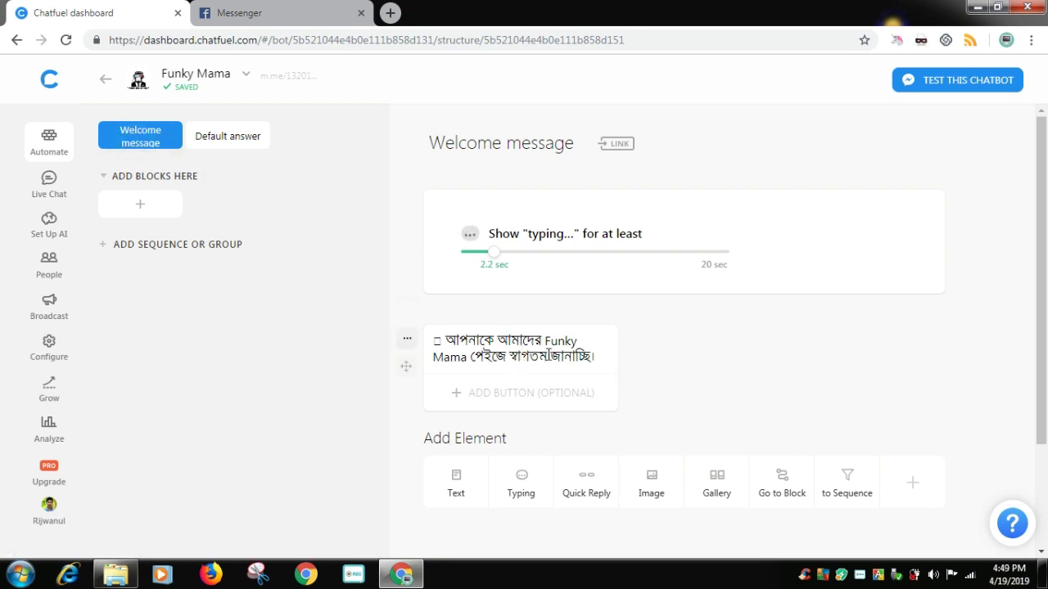
left_click(229, 15)
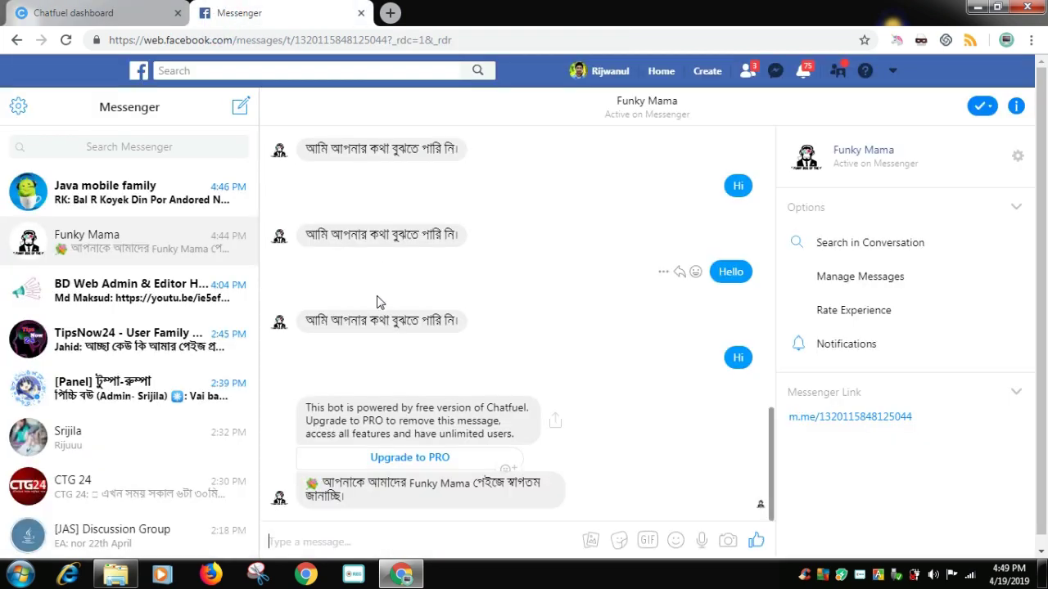
left_click(123, 13)
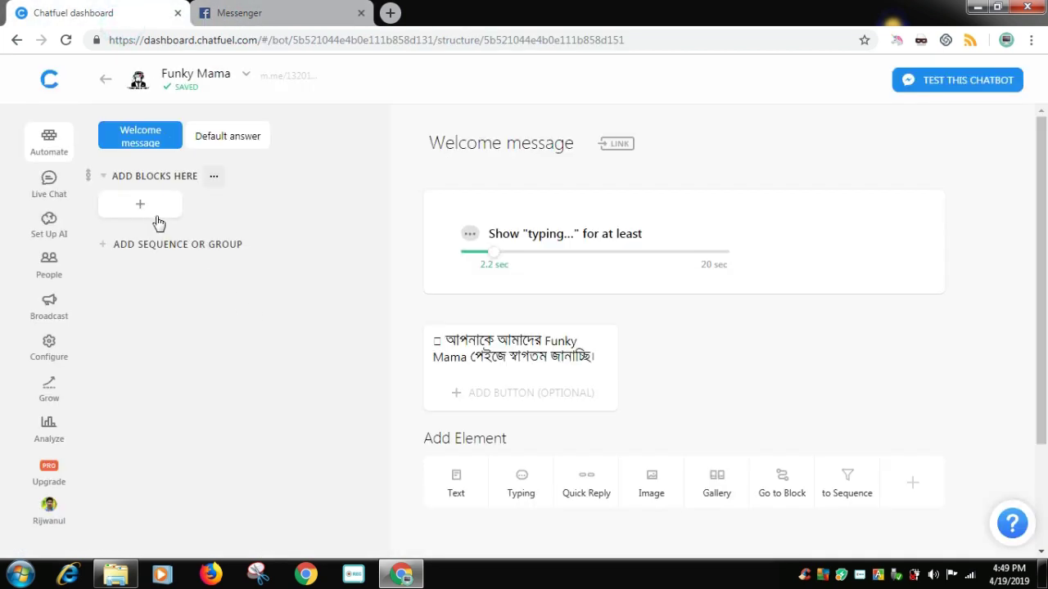
left_click(56, 231)
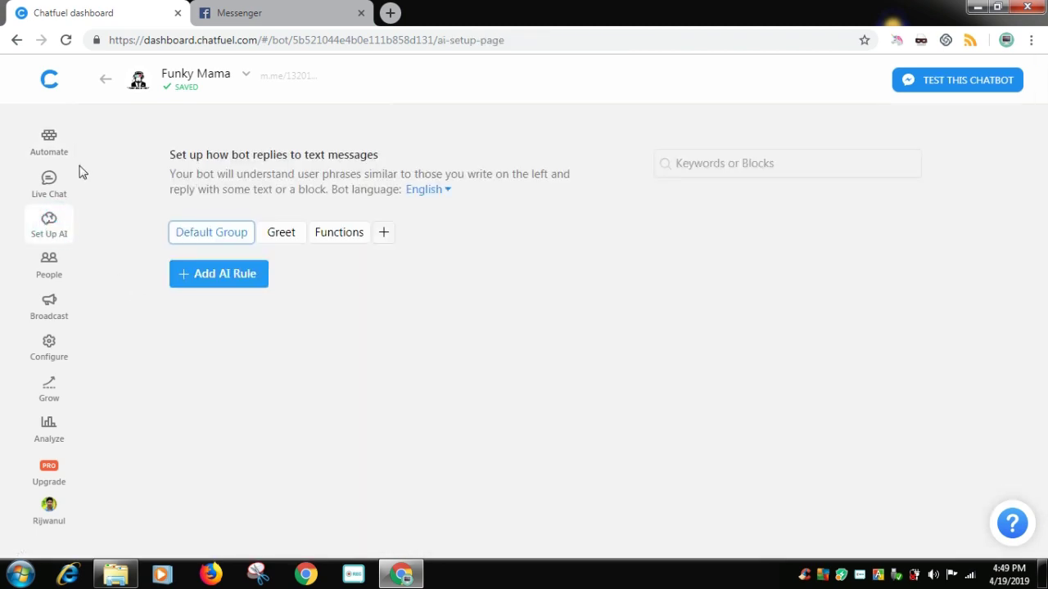
Add an image element to the Welcome message block, place it above the text, and upload the Thriving Techies picture.
left_click(47, 143)
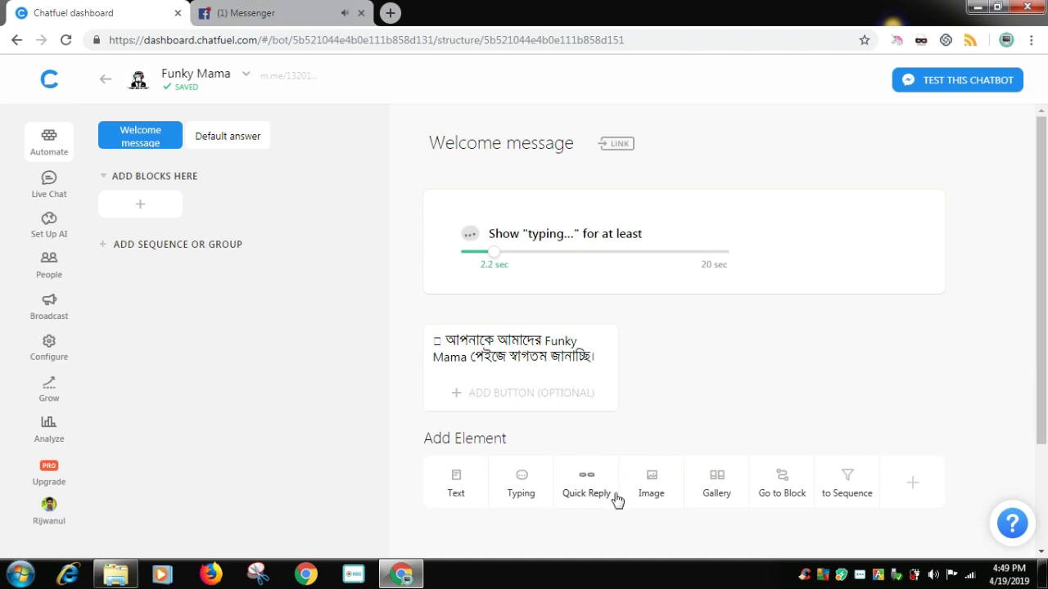
left_click(650, 490)
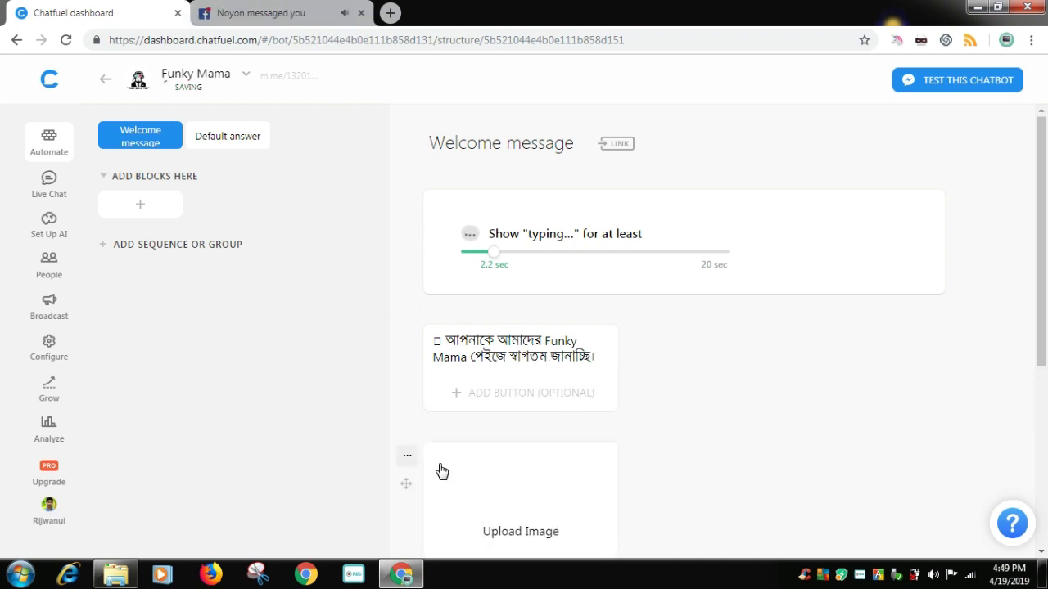
left_click_drag(406, 486, 410, 291)
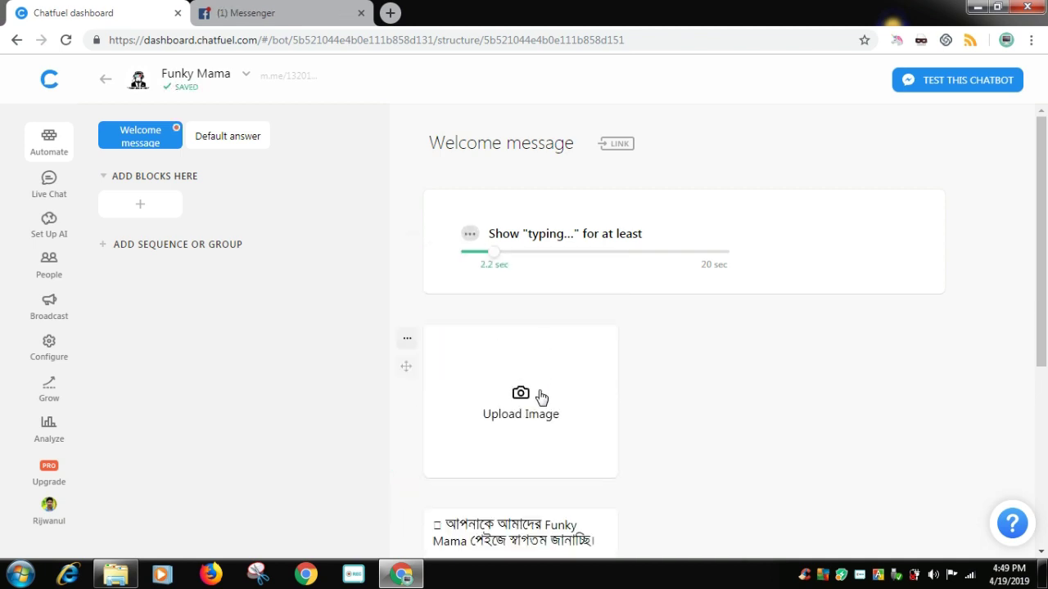
left_click(540, 396)
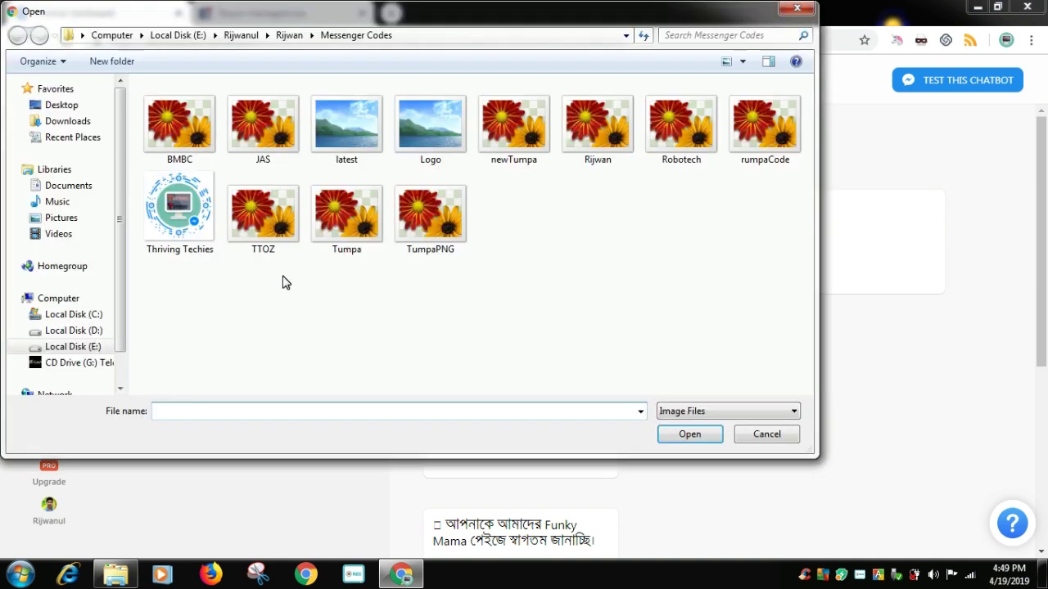
double_click(182, 218)
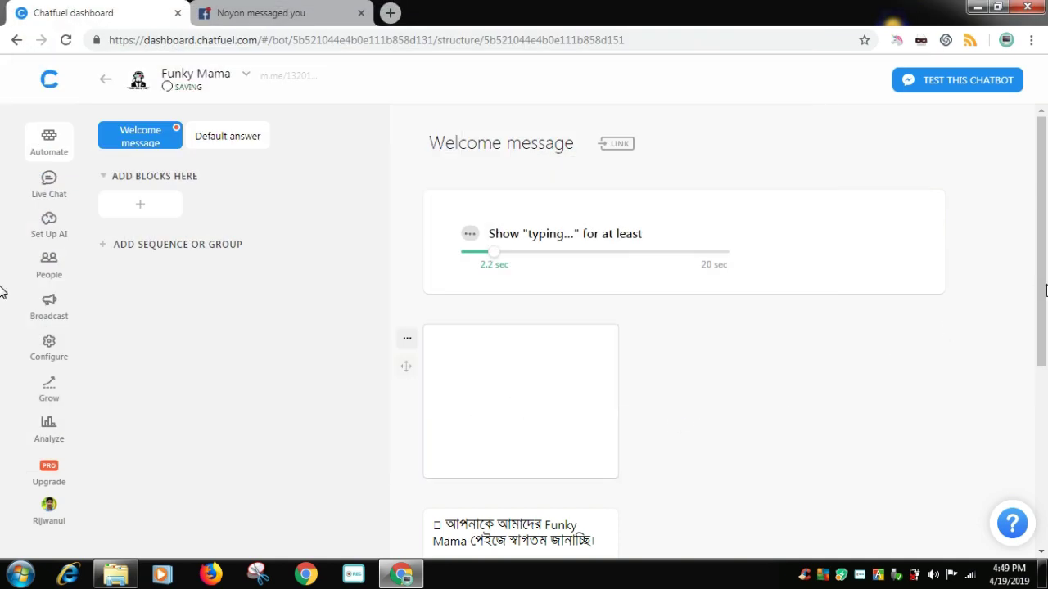
left_click_drag(1040, 287, 1045, 378)
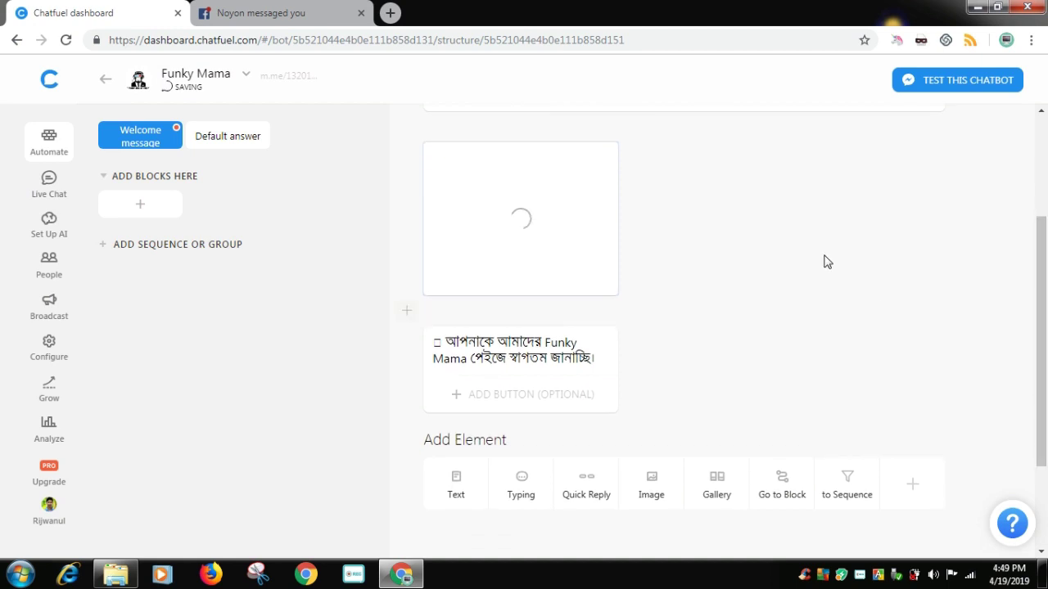
Test the Welcome message with its image by sending "Hi" to Funky Mama in Messenger once the upload is saved.
left_click(280, 13)
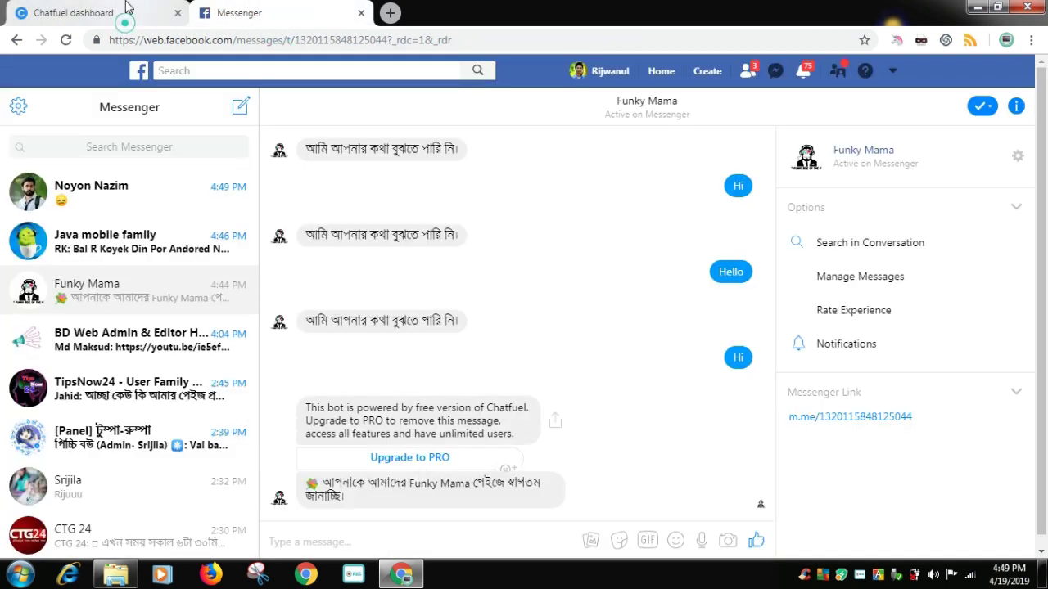
left_click(129, 12)
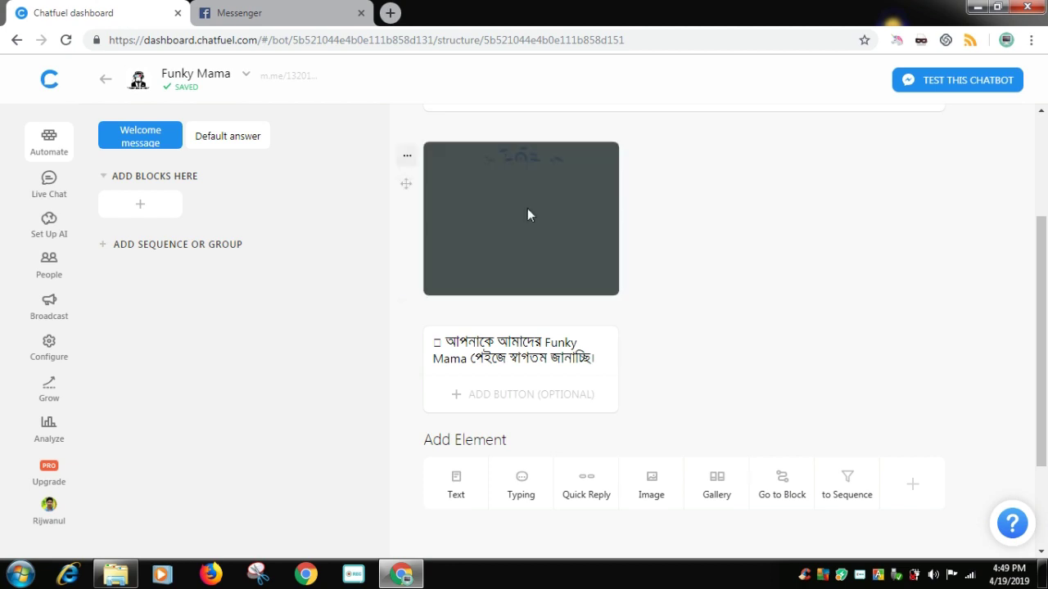
left_click(202, 22)
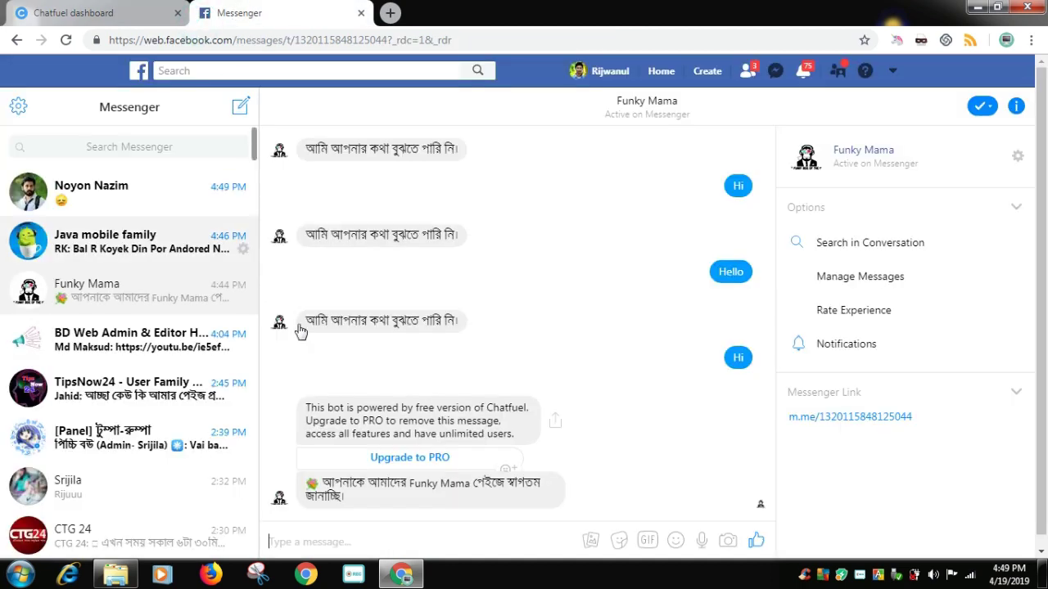
type("Hi")
key("Return")
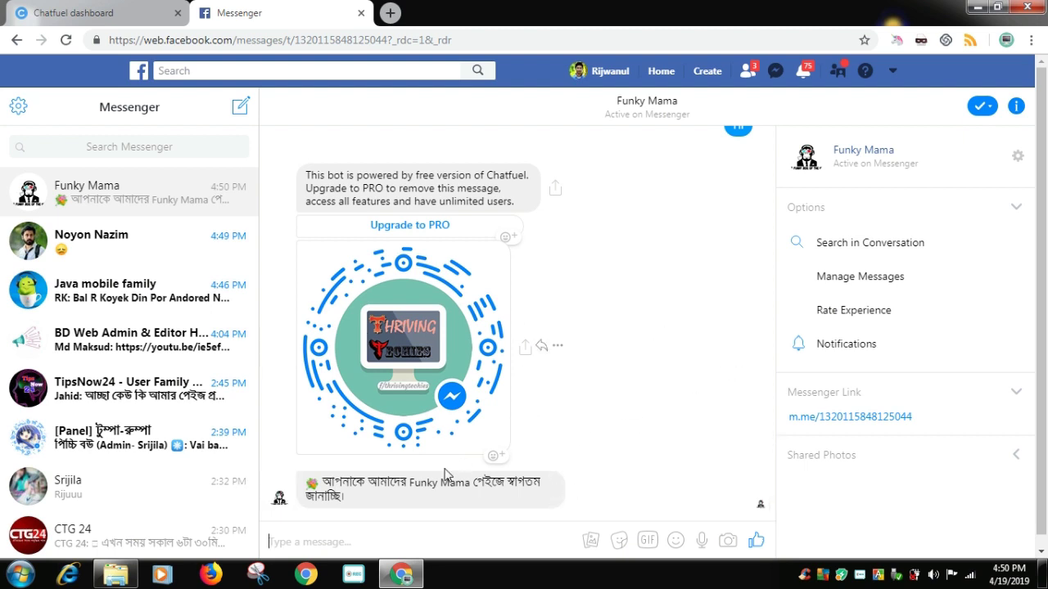
In Chatfuel's AI setup, add the text reply "Welcome Here!" to the "Hi" rule in the Greet group.
left_click(147, 10)
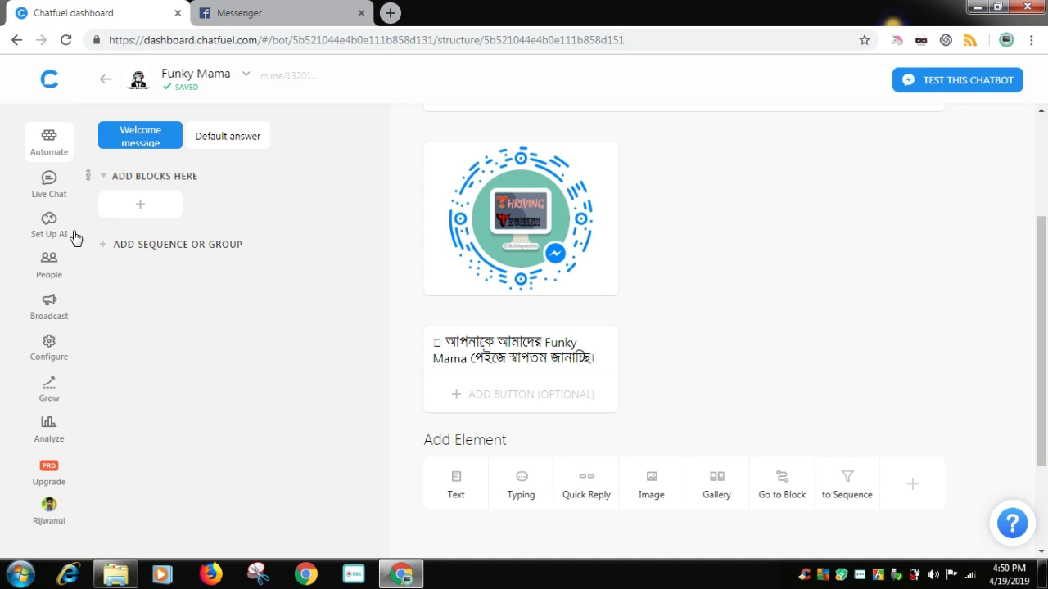
left_click(49, 223)
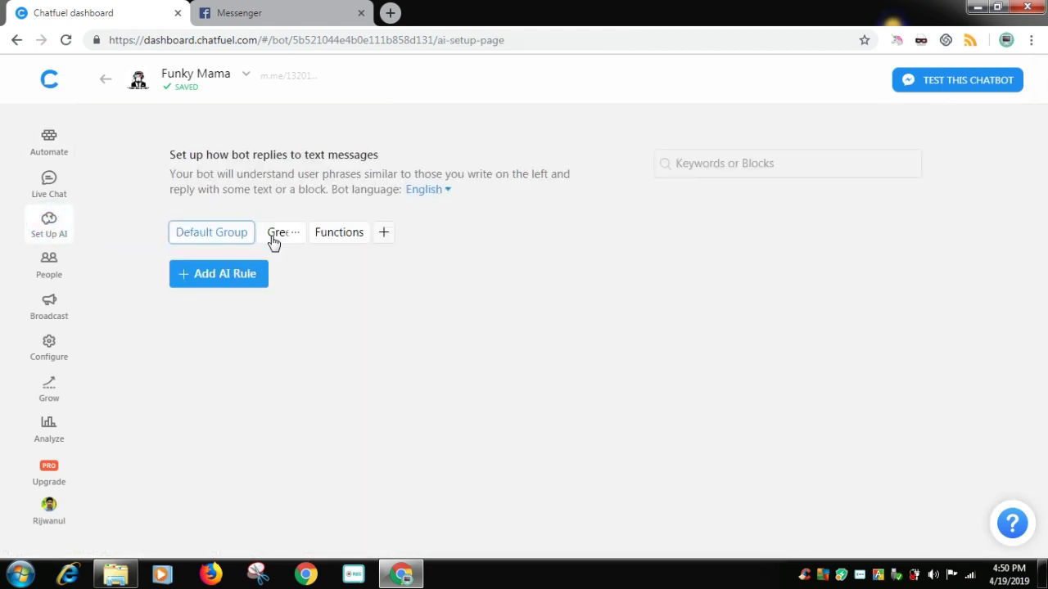
left_click(273, 237)
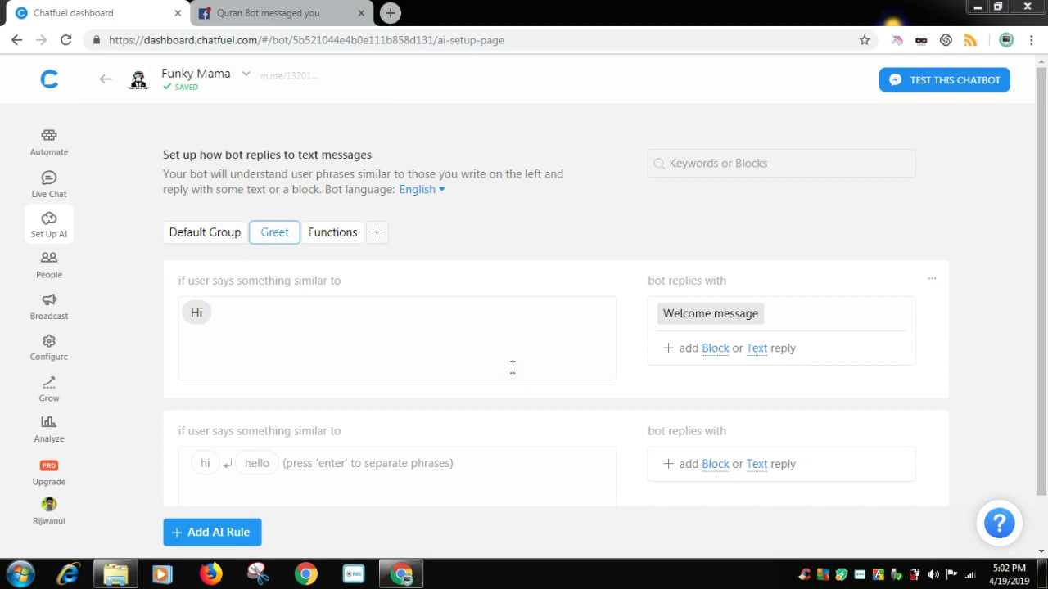
left_click(754, 354)
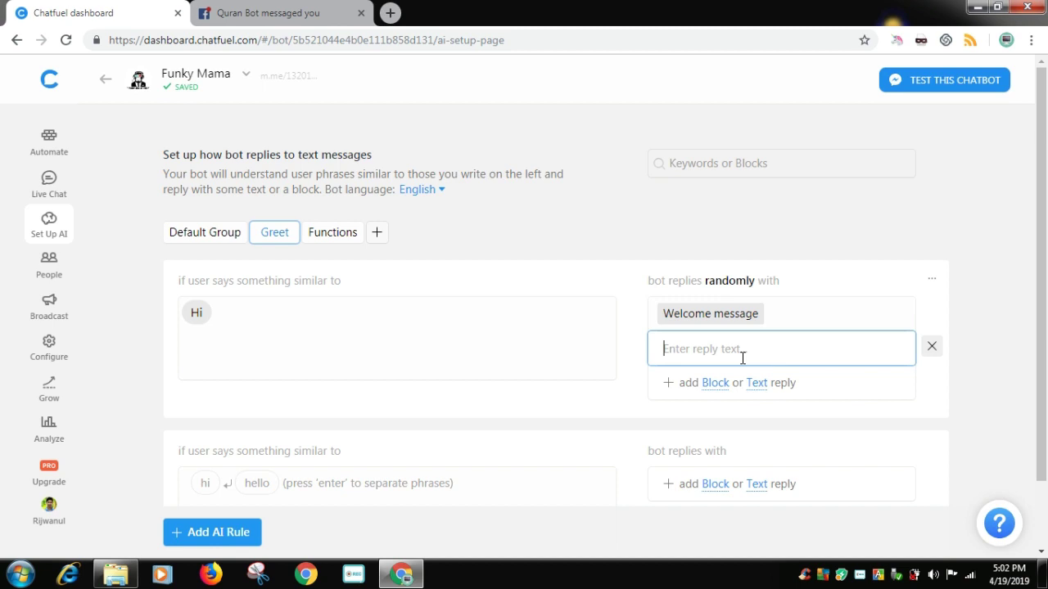
type("Welcome Here!")
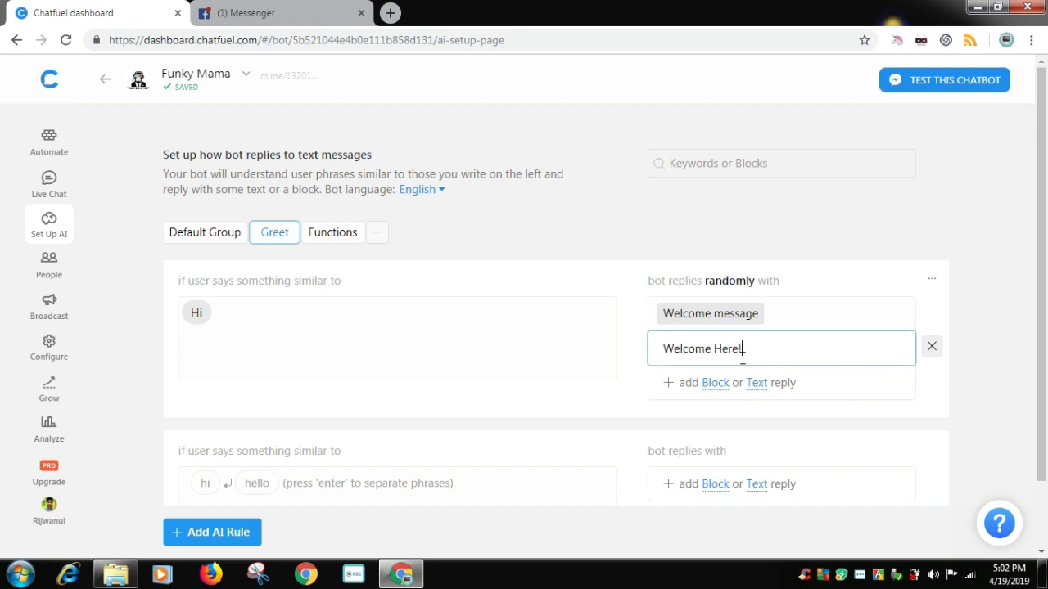
left_click(592, 293)
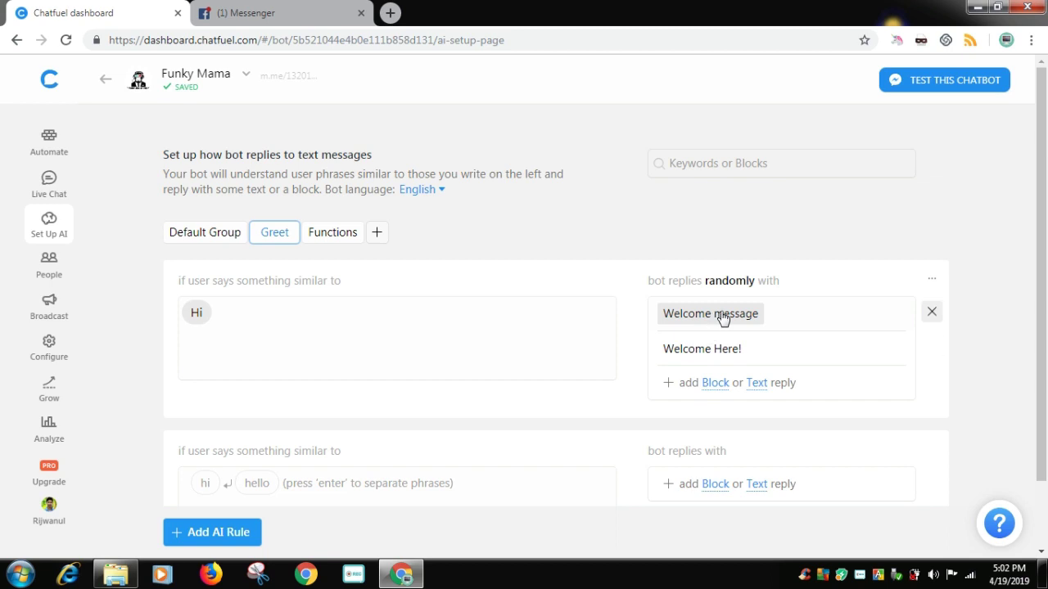
left_click_drag(639, 279, 692, 286)
left_click(646, 291)
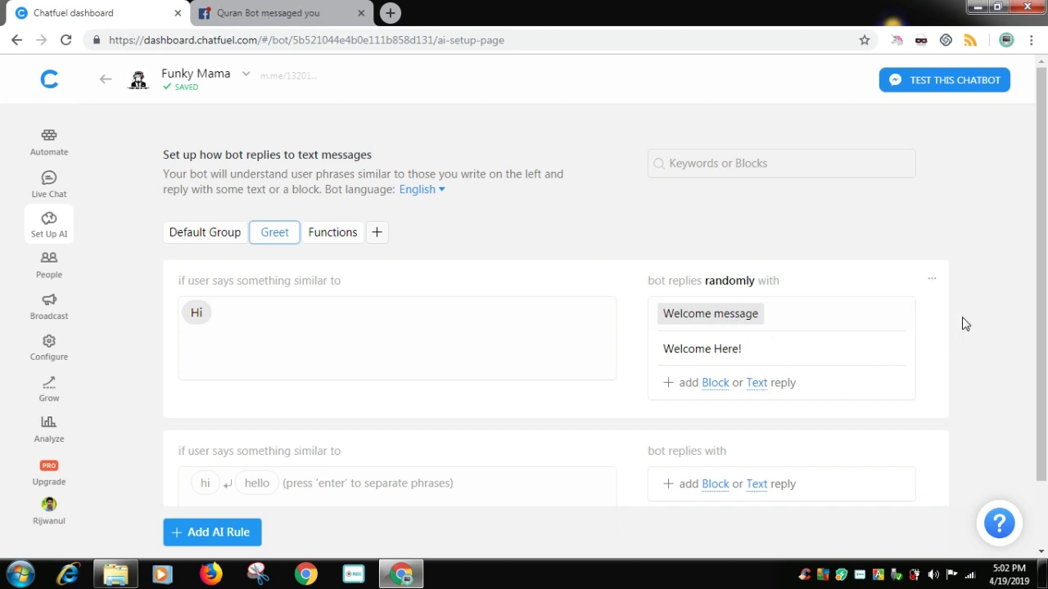
Remove the Welcome message block from the replies of the "Hi" rule.
mouse_move(925, 356)
left_click(929, 323)
left_click(912, 370)
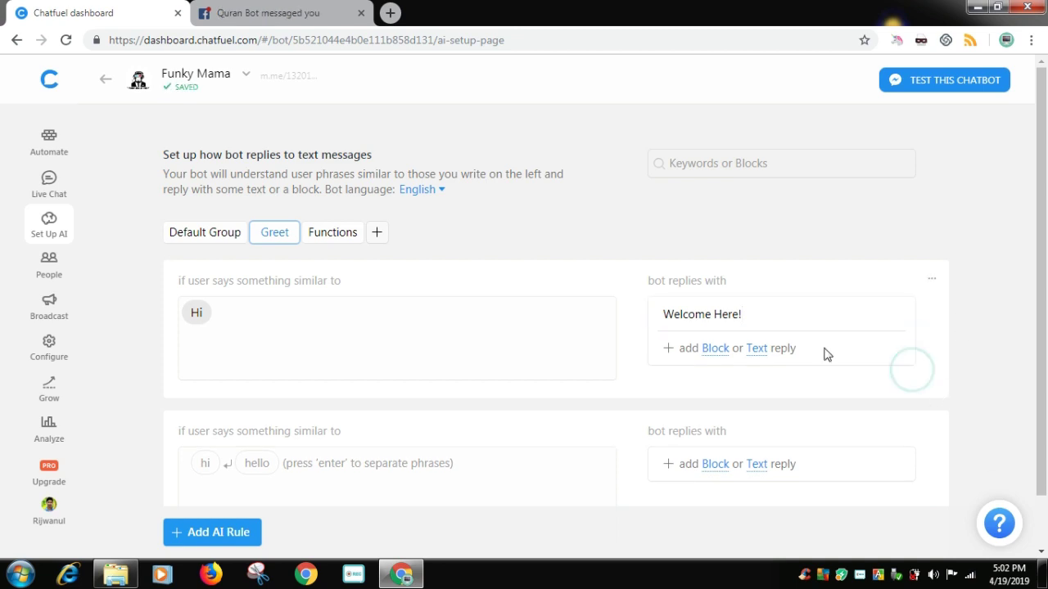
Send "Hi" to Funky Mama in Messenger and compare the bot's answer with the rule's text reply in Chatfuel.
left_click(329, 16)
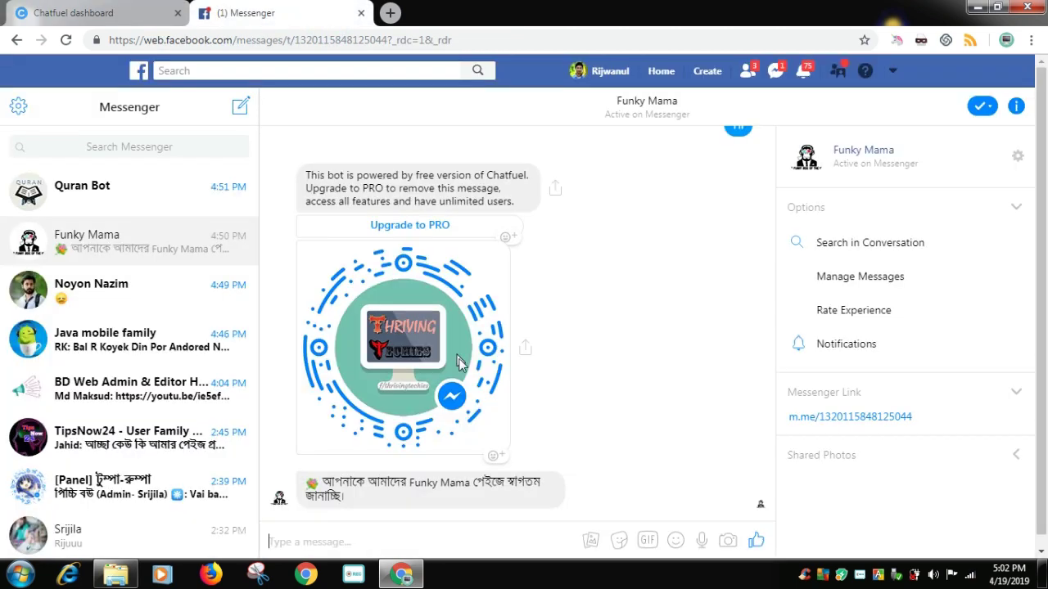
type("Hi")
key("Return")
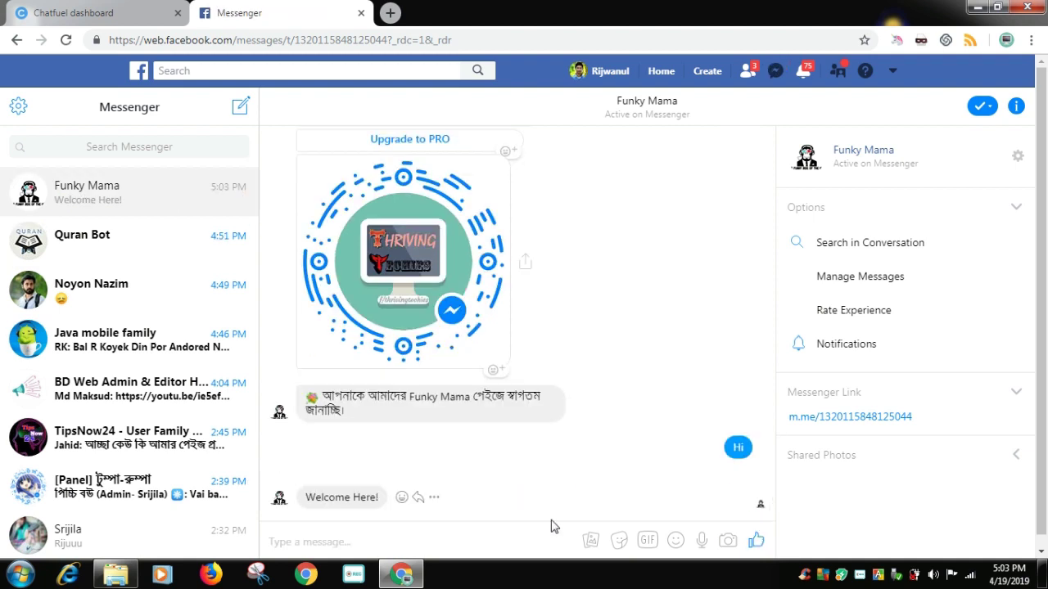
left_click(127, 7)
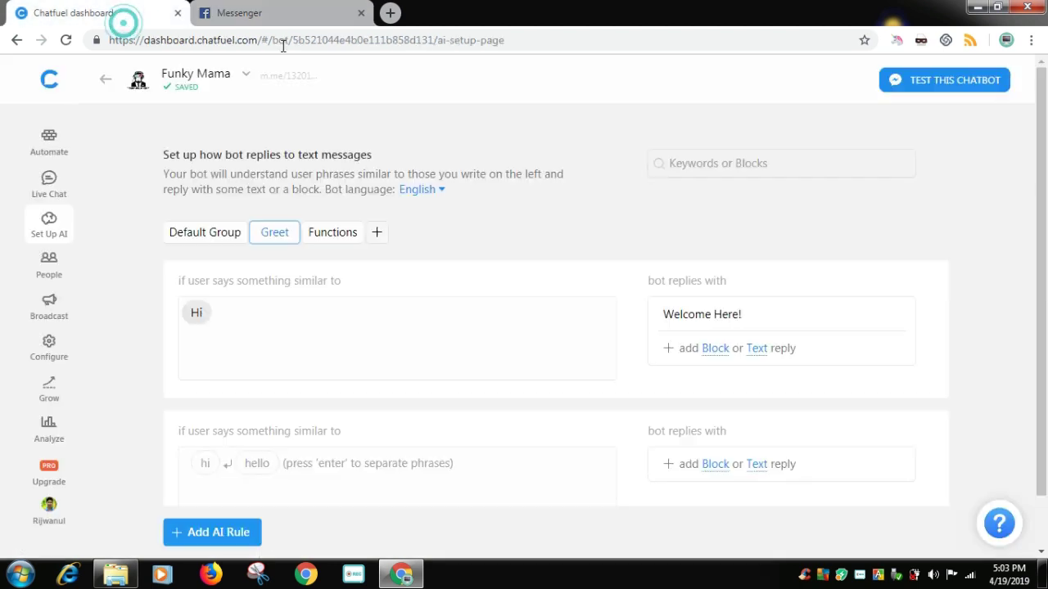
left_click(660, 316)
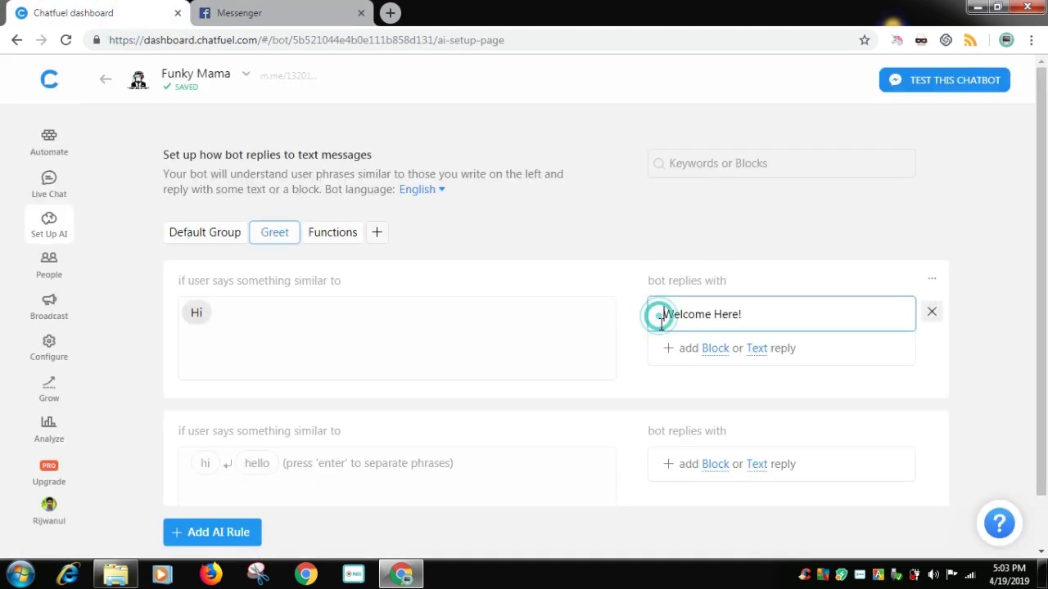
left_click(302, 16)
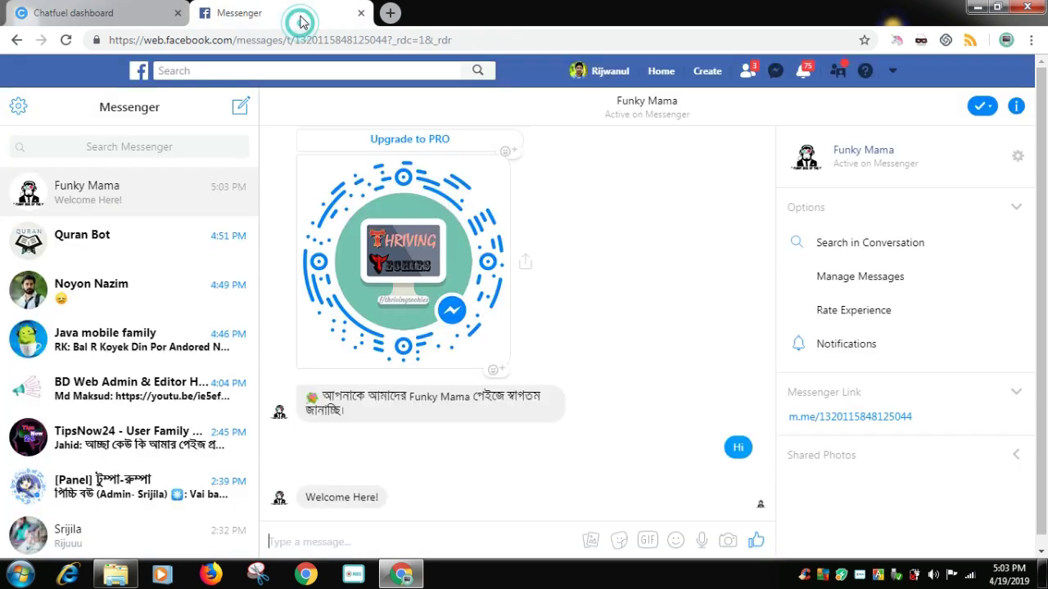
Replace the text reply of the "Hi" rule in Chatfuel with "Hello!".
left_click(110, 20)
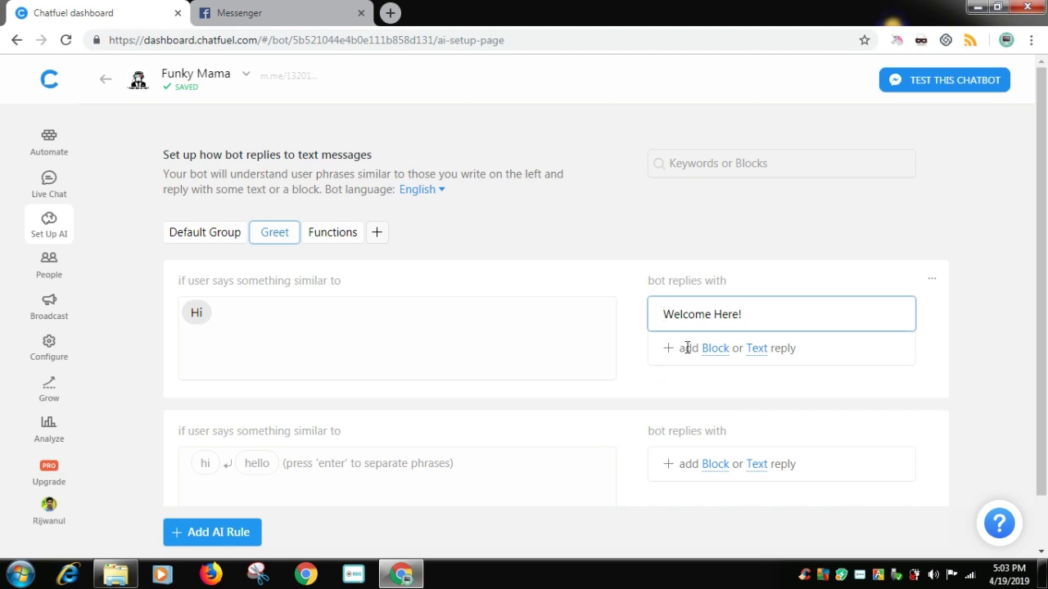
key("ctrl+a")
type("Hello!")
left_click(750, 411)
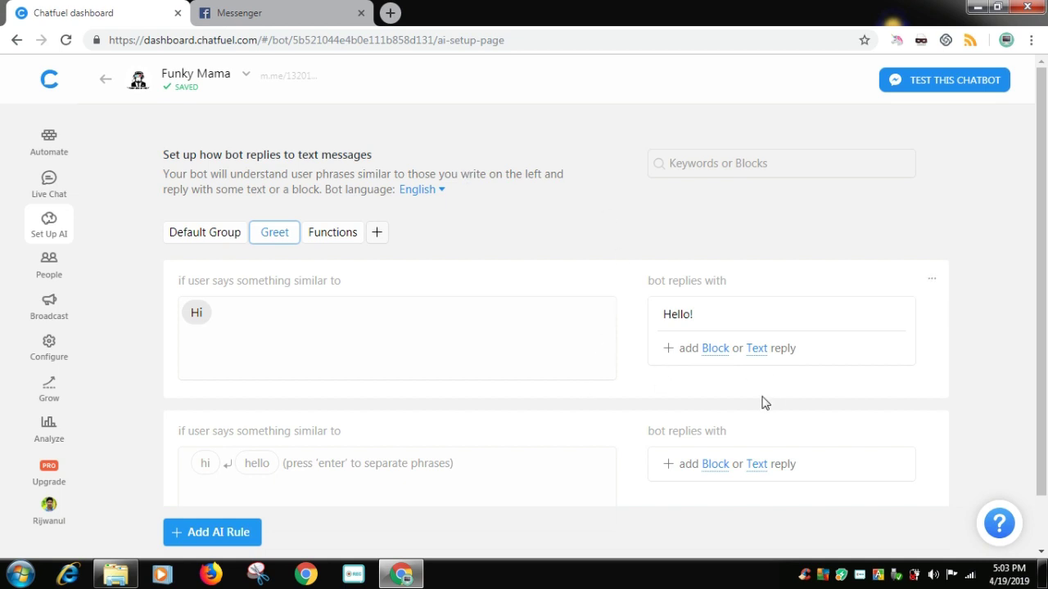
Add two more text replies, "Hey!" and "Hi!", to the "Hi" rule for random answers.
left_click(759, 351)
left_click(744, 347)
type("BHe")
key("BackSpace")
key("BackSpace")
key("BackSpace")
type("Hey!")
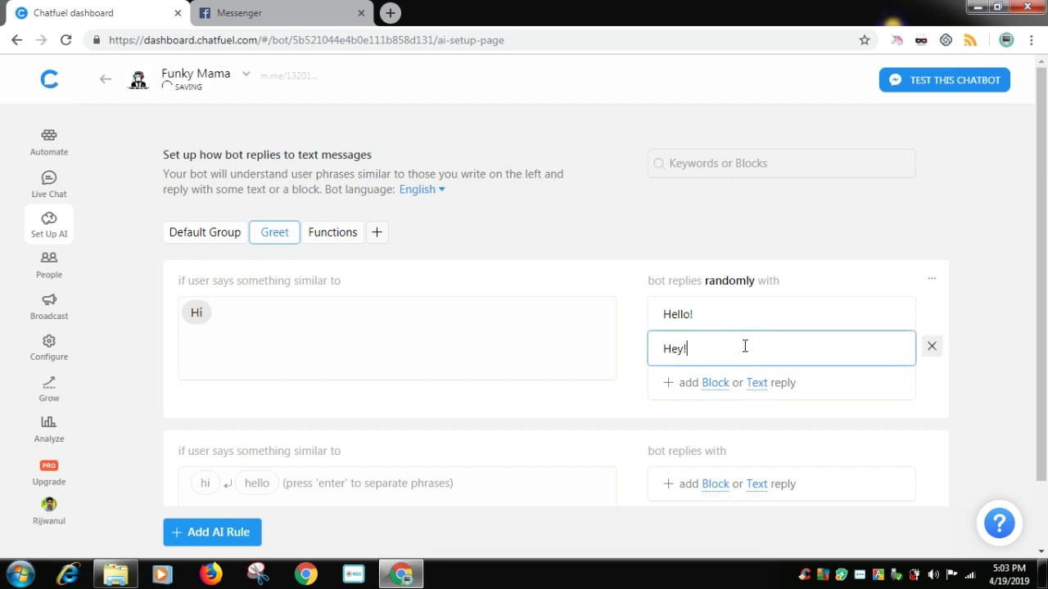
left_click(830, 390)
left_click(767, 390)
type("Hi!")
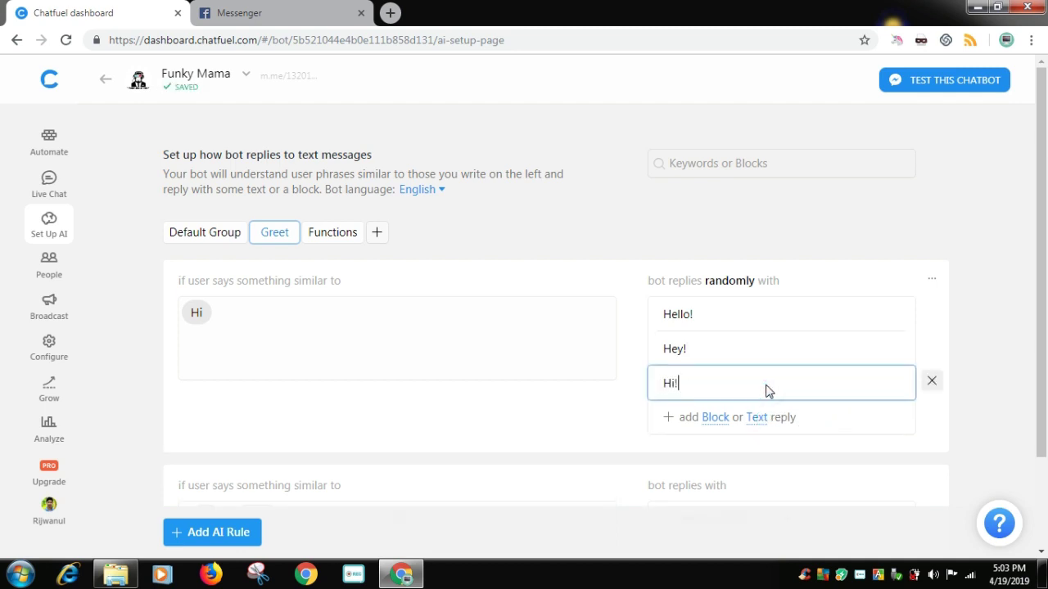
left_click(830, 427)
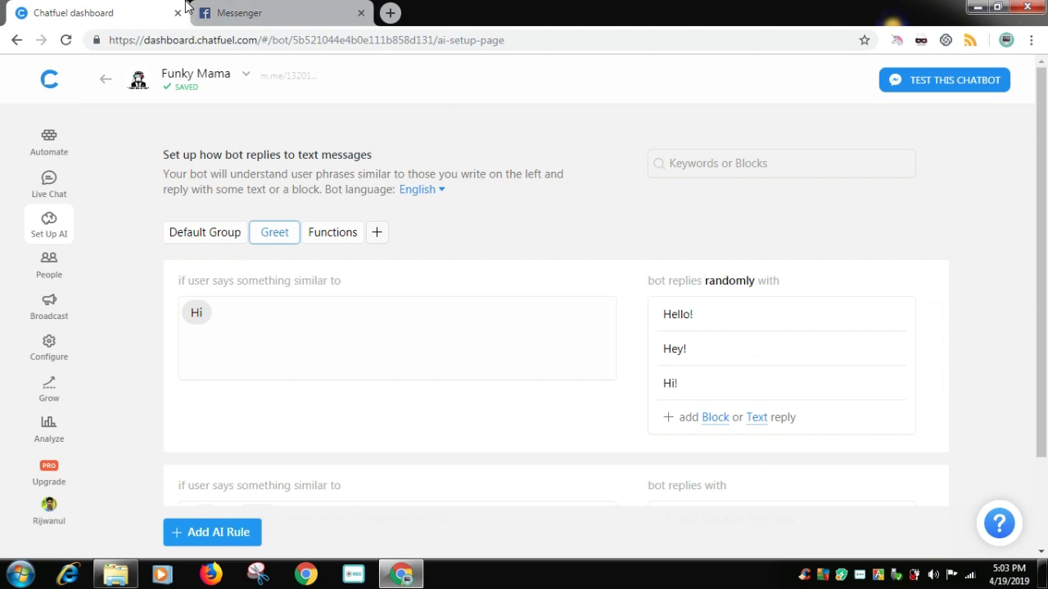
Test the random replies by sending "Hi" to Funky Mama in Messenger five times.
left_click(264, 12)
type("Hi")
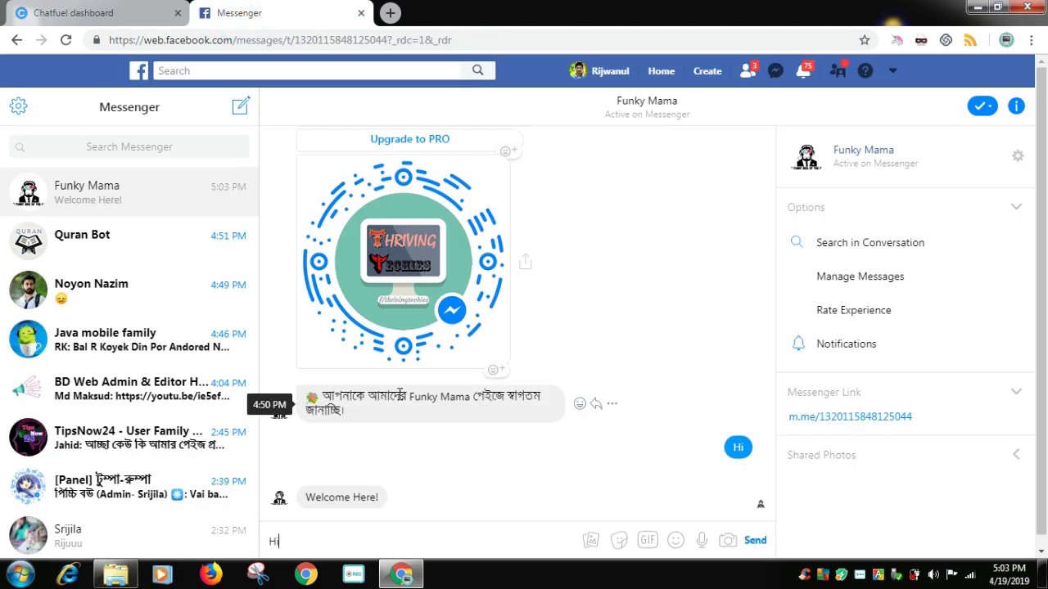
key("Return")
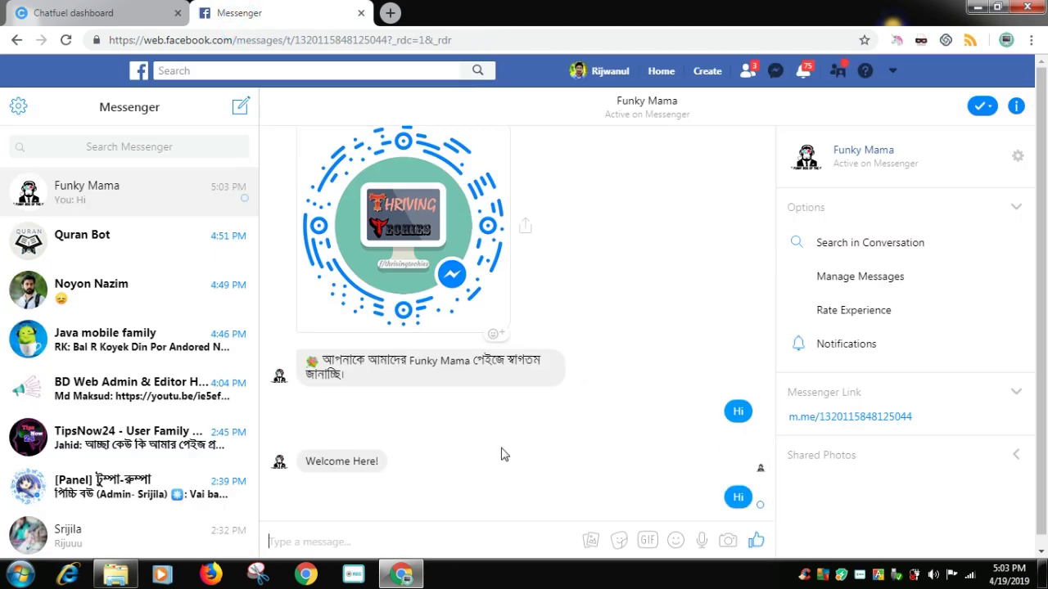
type("Hi")
key("Return")
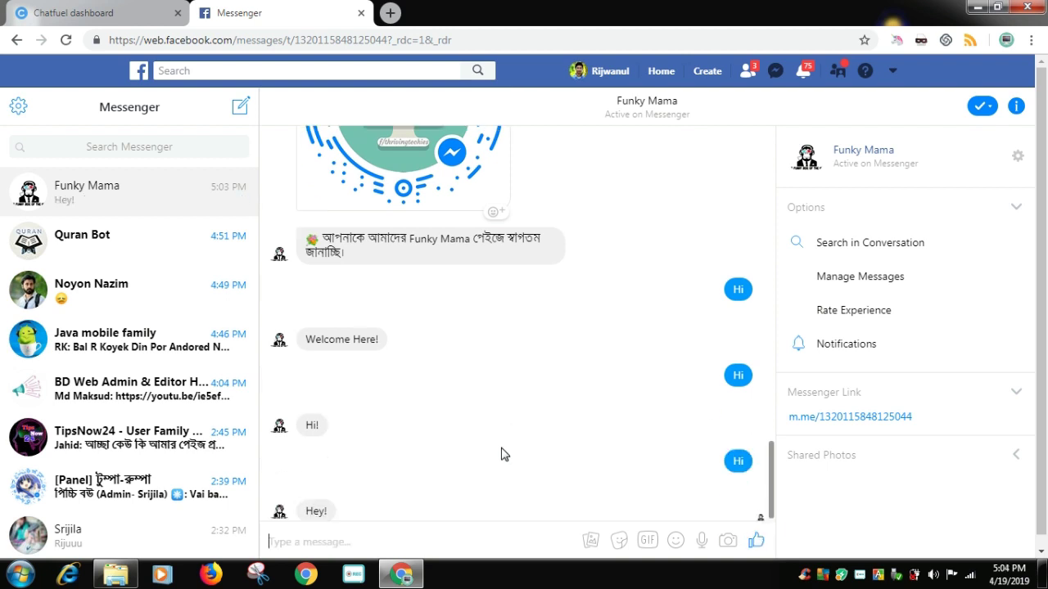
type("Hi")
key("Return")
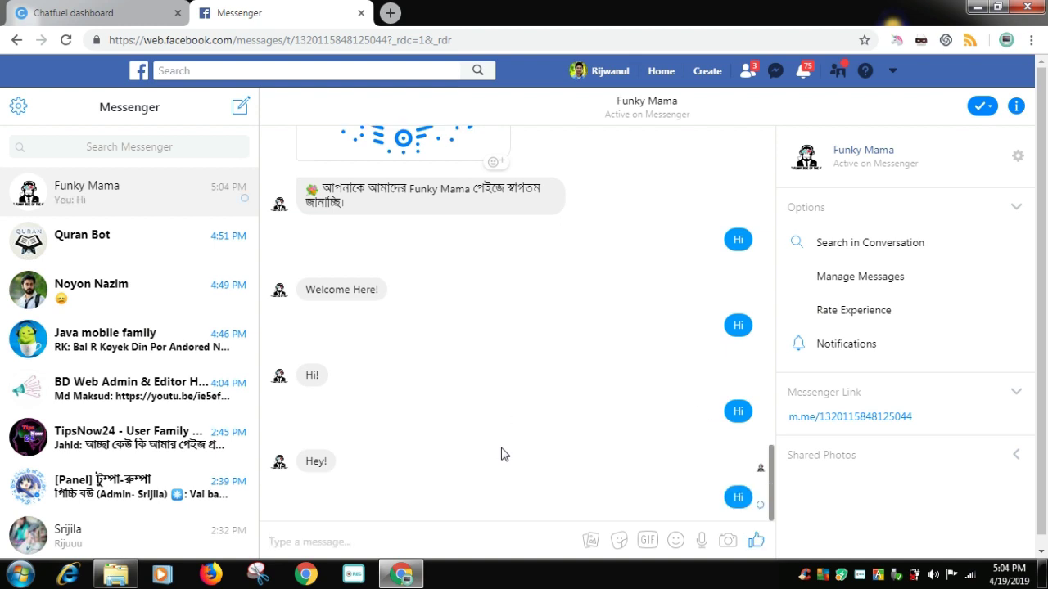
type("Hi")
key("Return")
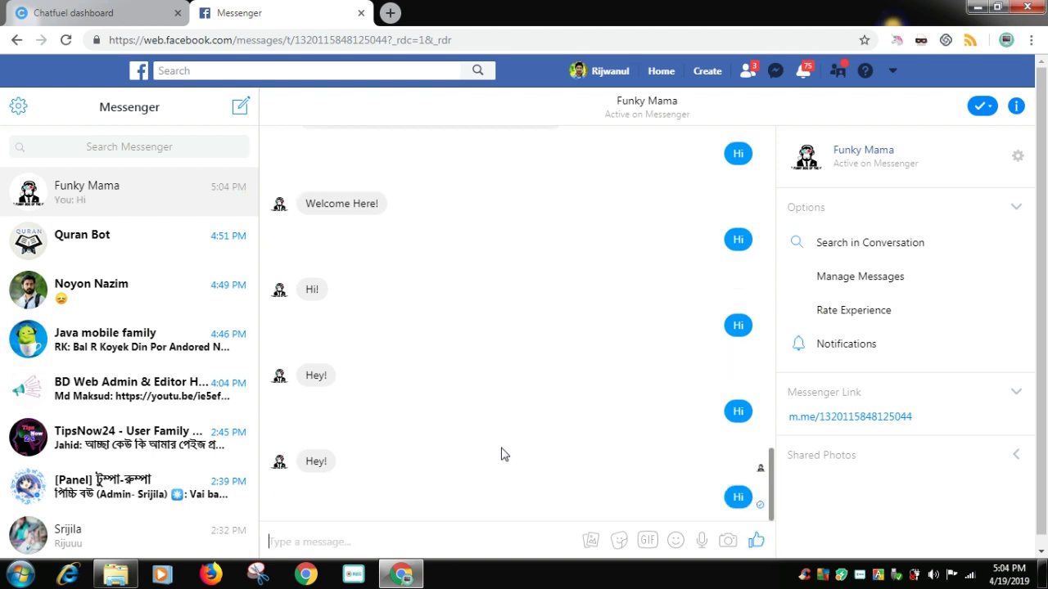
type("Hi")
key("Return")
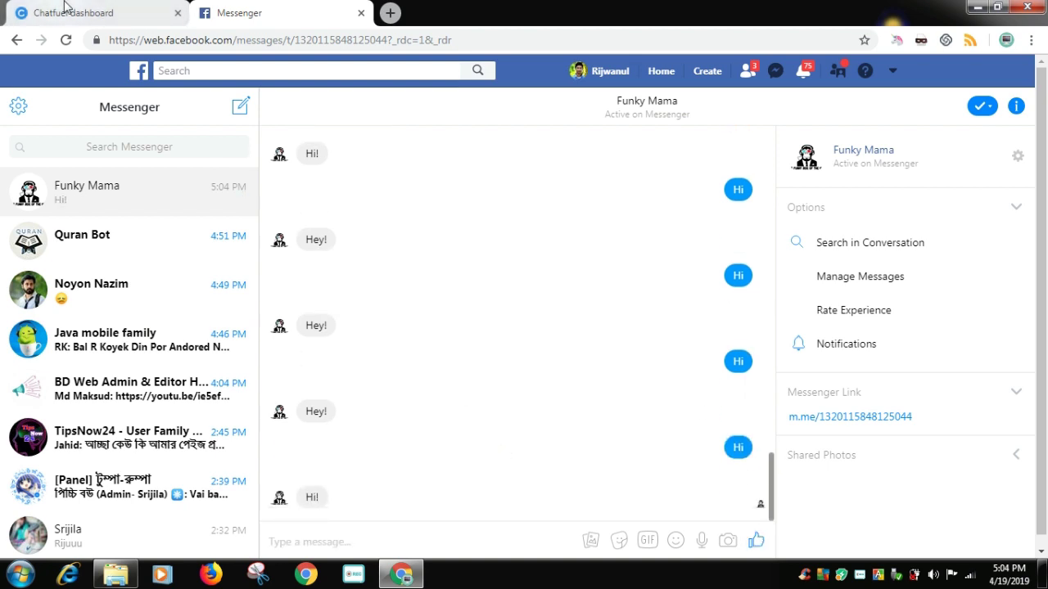
Test other greetings by sending "Hello" and "Welcome" to Funky Mama in Messenger, and return to the Greet rules in Chatfuel.
left_click(146, 19)
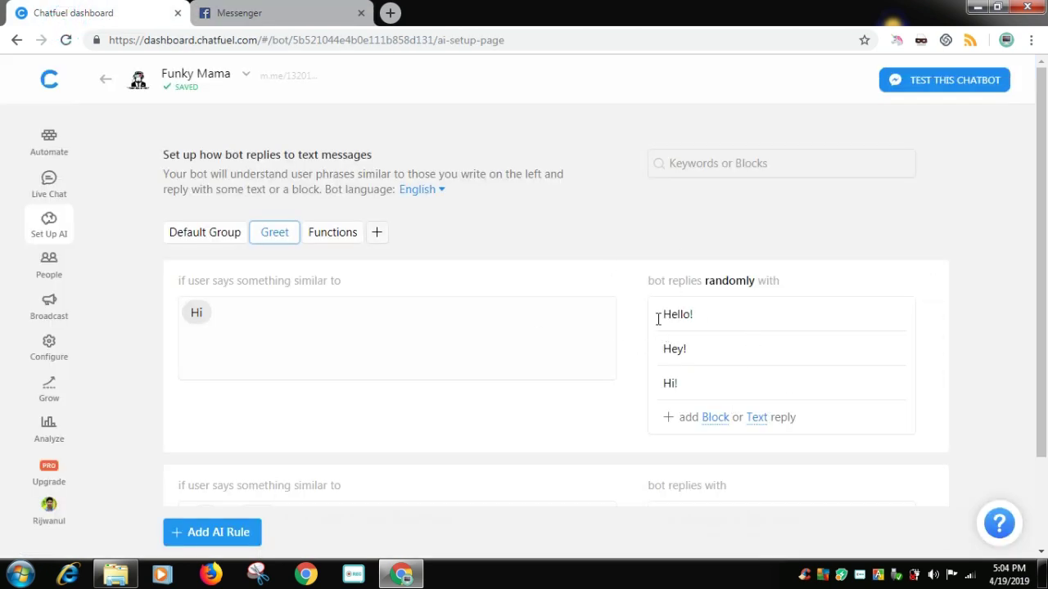
left_click(302, 10)
type("Hello")
key("Return")
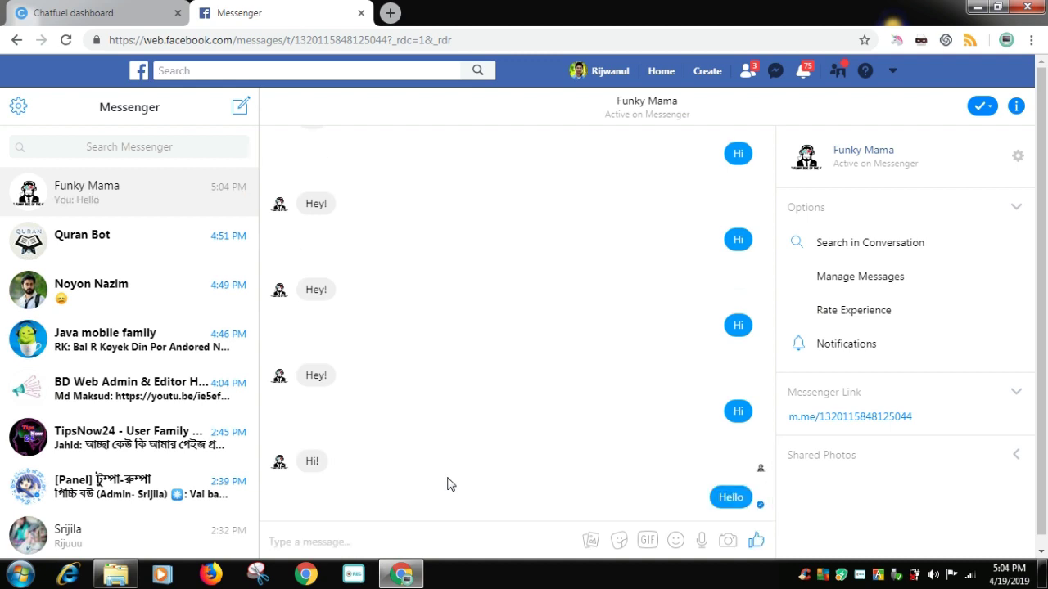
left_click(82, 13)
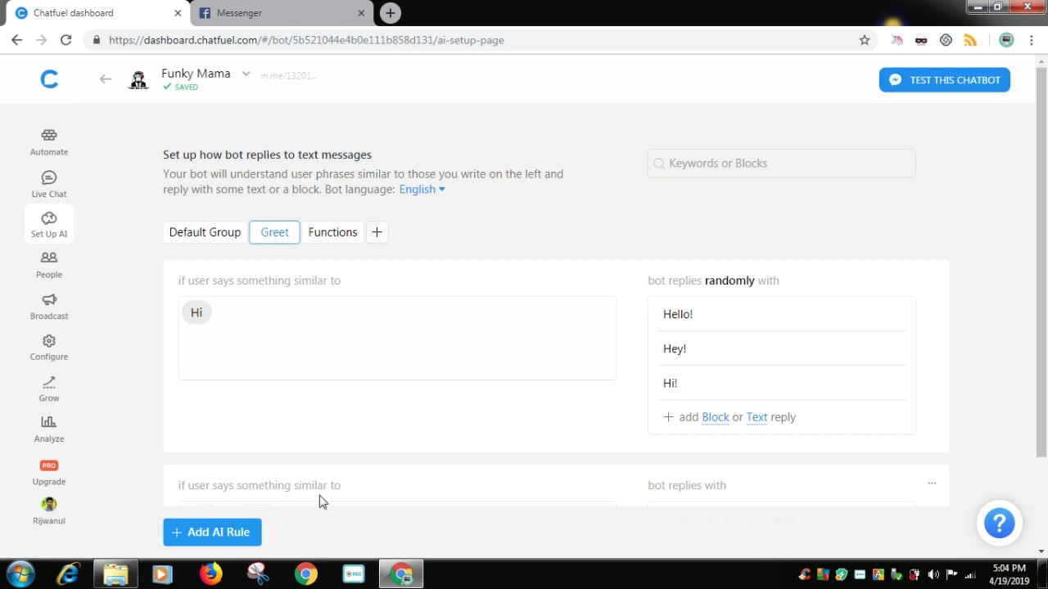
left_click(281, 18)
type("Welcome")
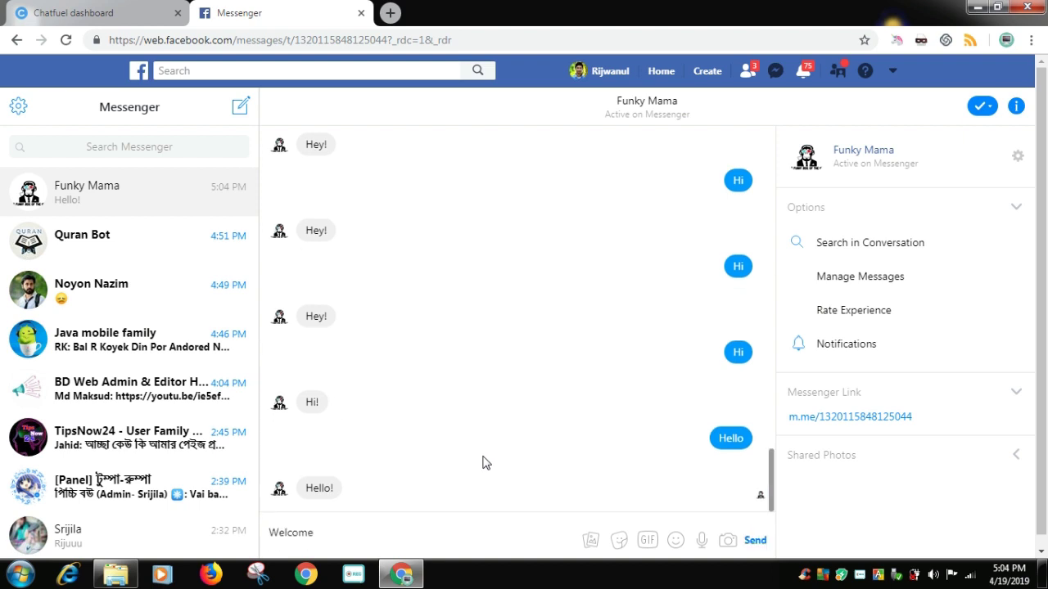
key("Return")
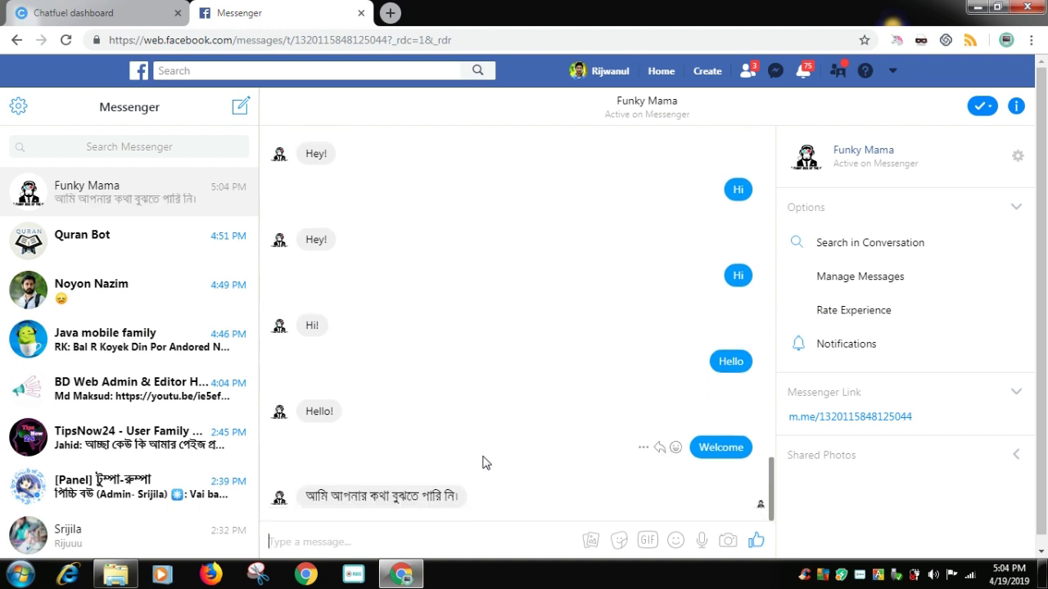
left_click(125, 15)
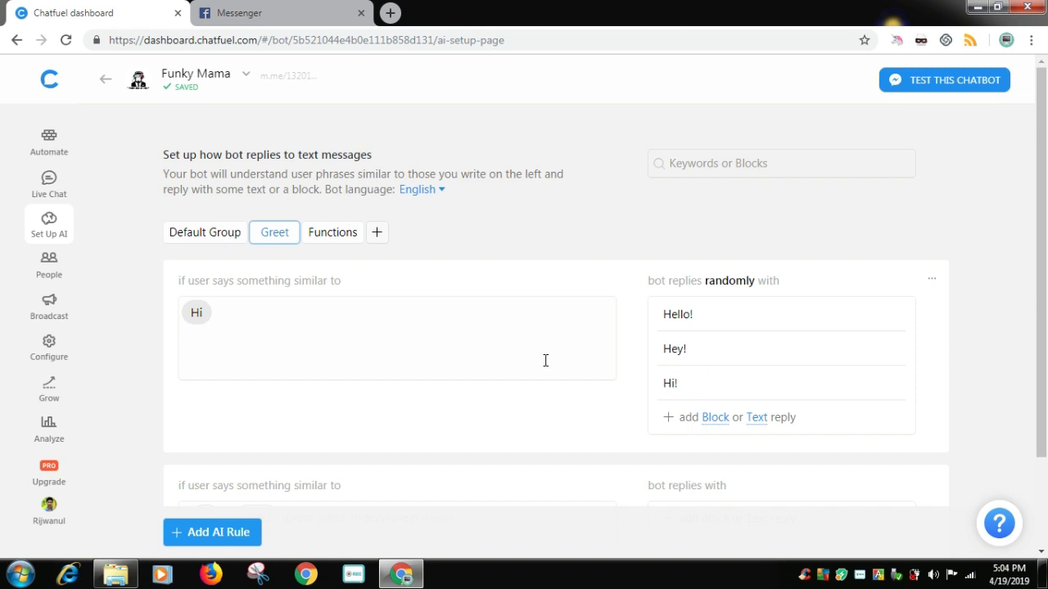
left_click(219, 537)
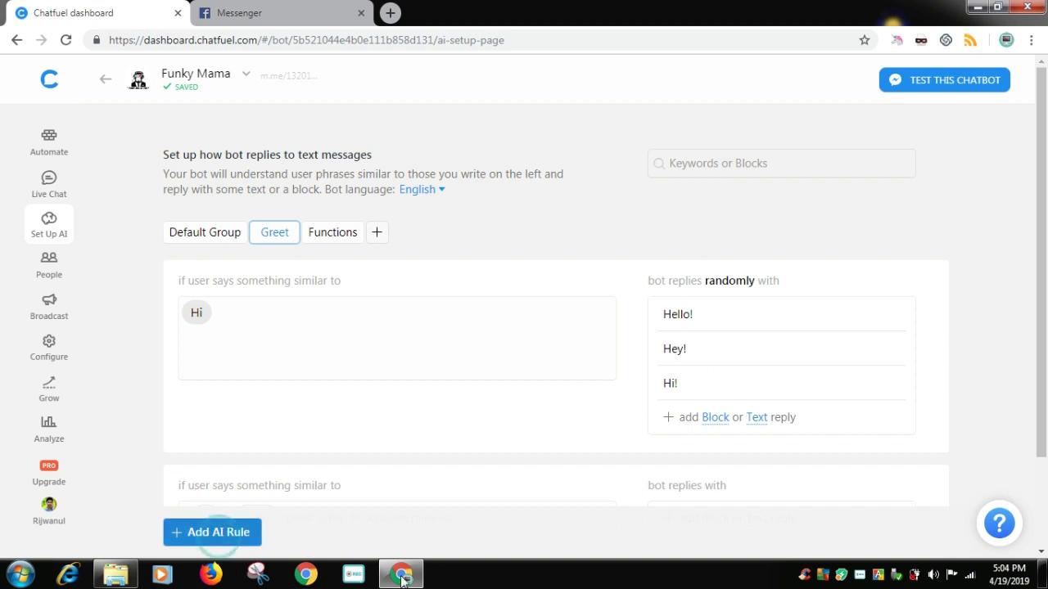
left_click(344, 368)
type("Welcome")
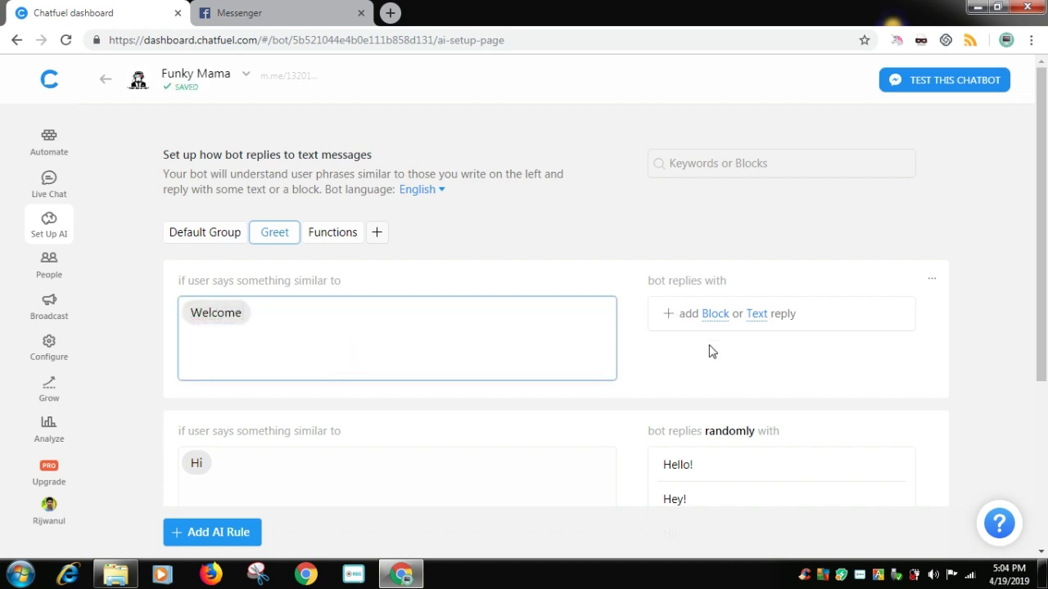
left_click(933, 279)
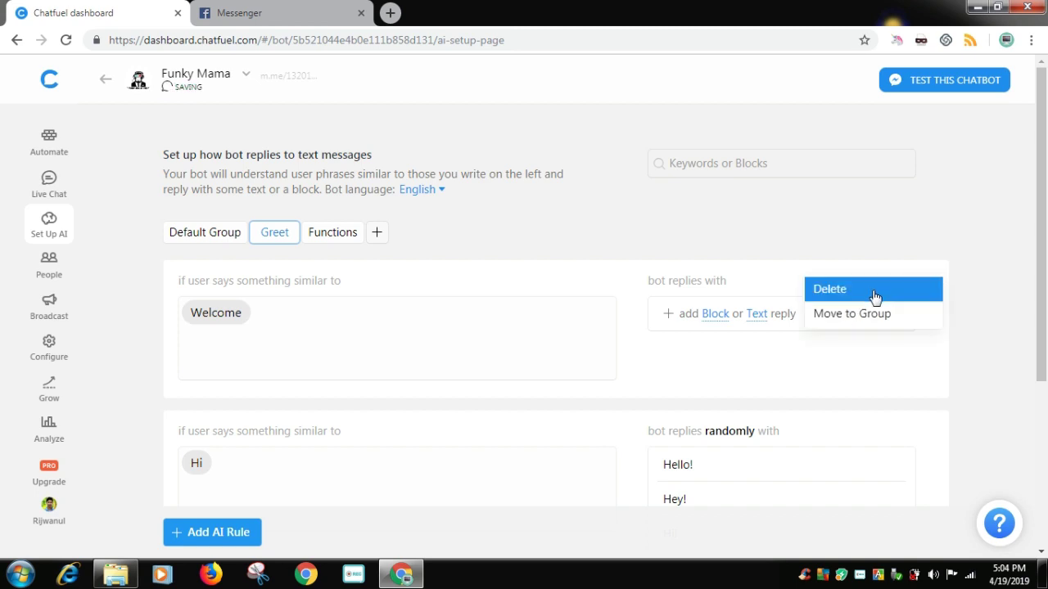
left_click(872, 293)
Add "Welcome" as a second user phrase beside "Hi" in the greeting rule with the random replies.
left_click(603, 360)
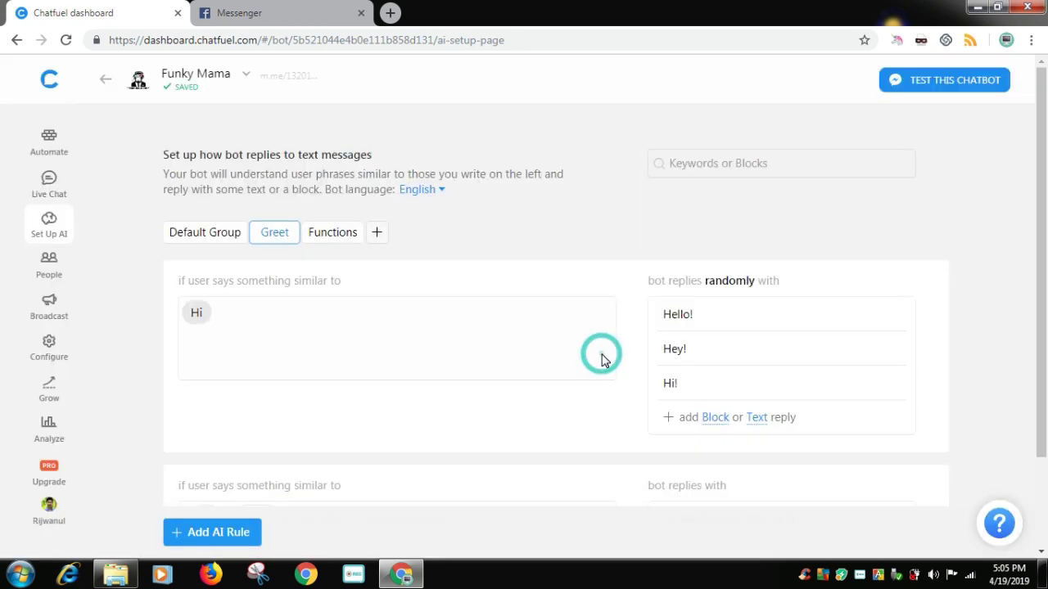
left_click(292, 311)
type("Hi")
key("Return")
type("Welcome")
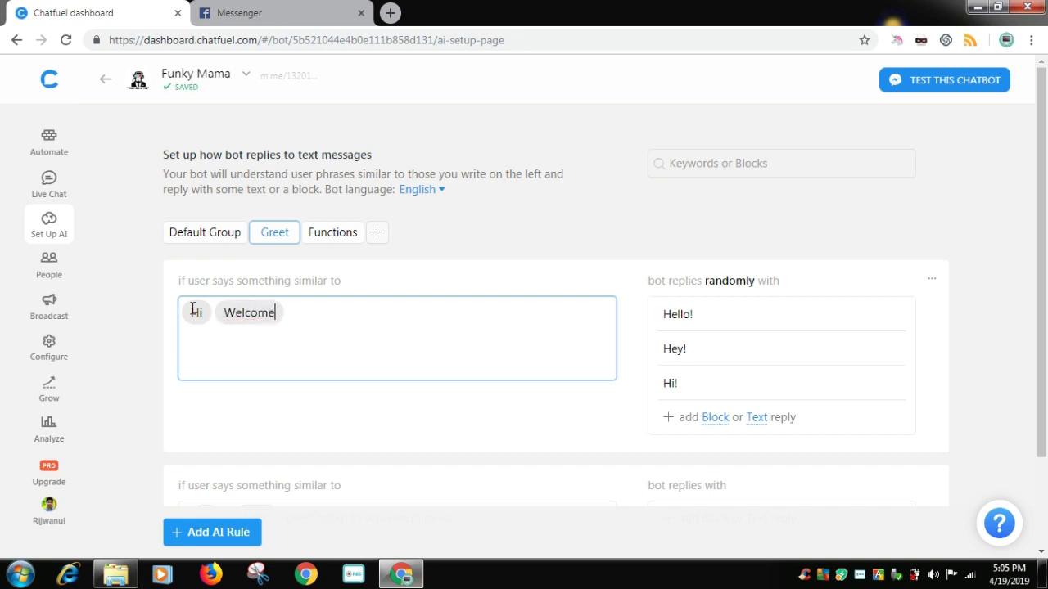
Add "Hello" as a third user phrase beside "Hi" and "Welcome" in the first greeting rule.
key("Return")
type("Hello")
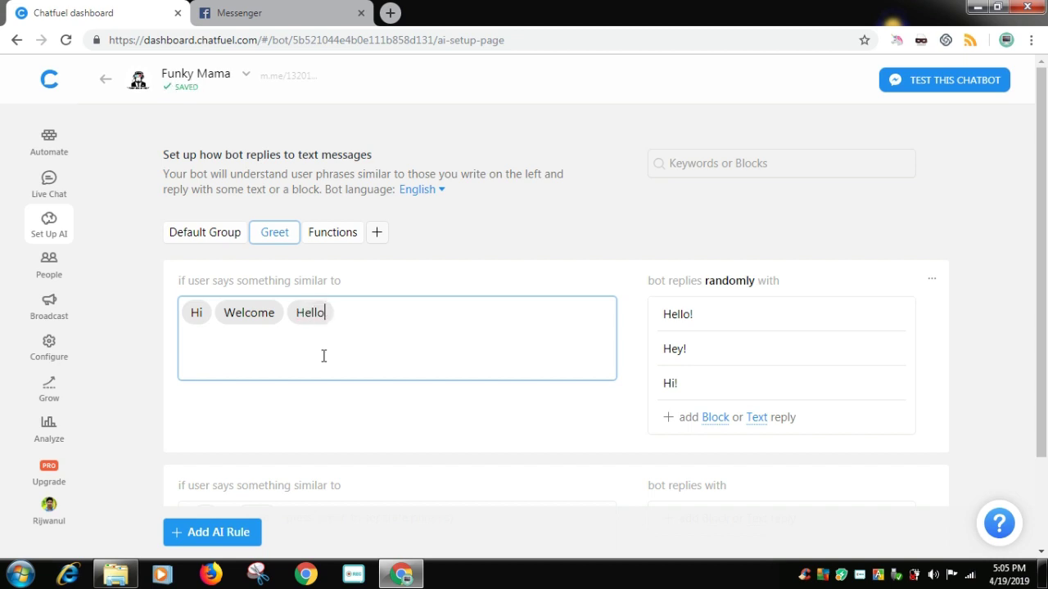
key("Return")
left_click(486, 248)
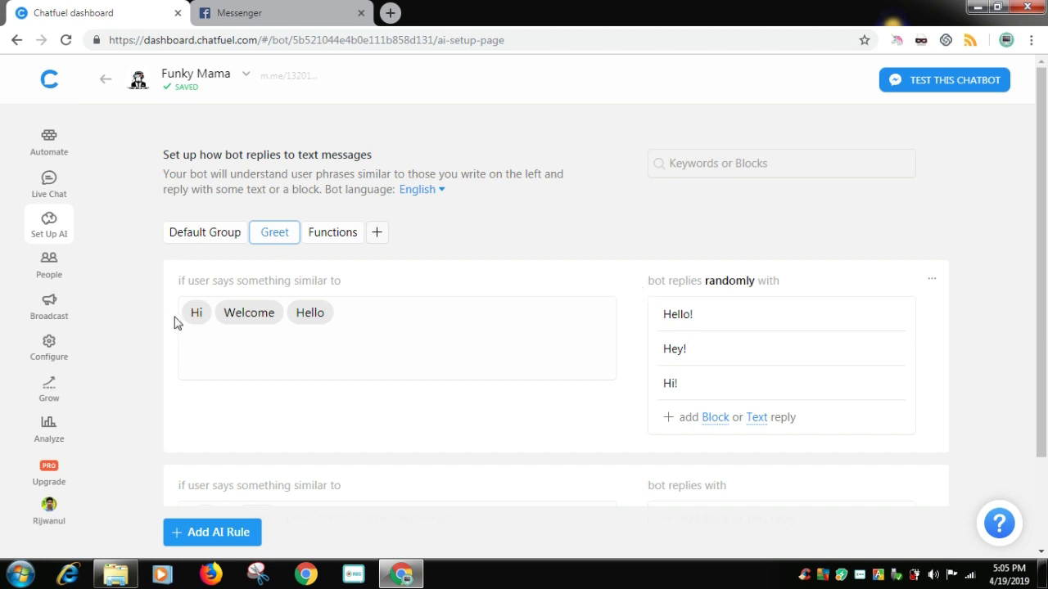
left_click_drag(182, 322, 347, 344)
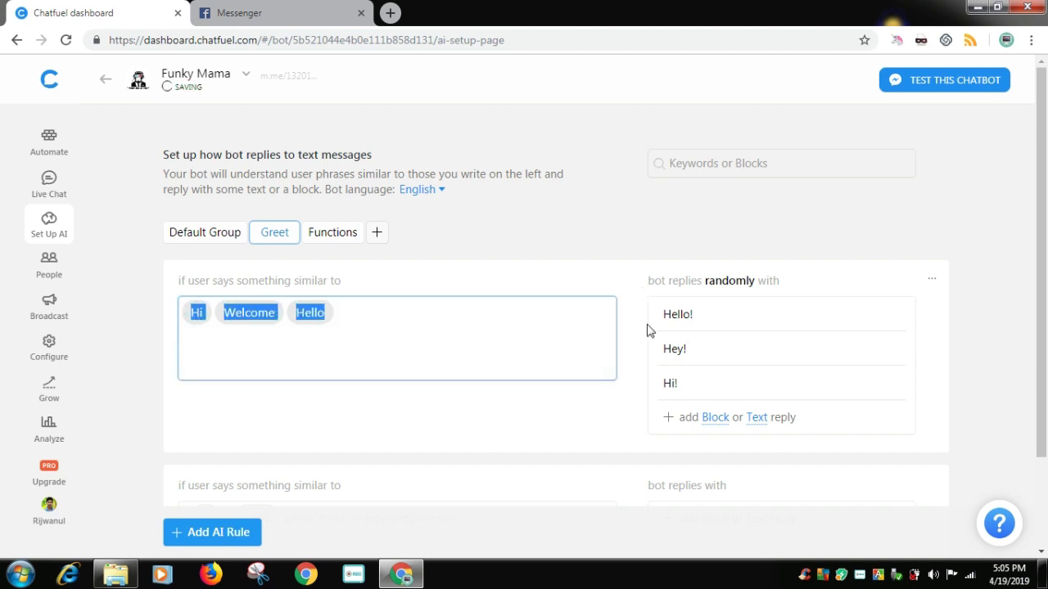
left_click(723, 326)
left_click(603, 227)
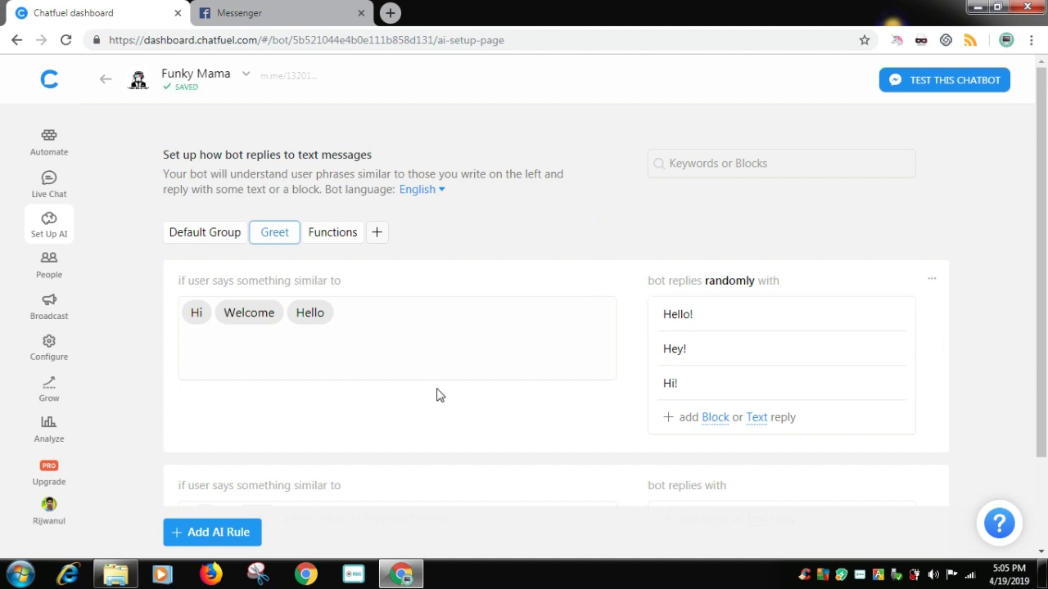
Add the built-in blocks "Welcome message" and "Default answer" as replies to the empty second rule in the Greet group.
left_click_drag(1045, 242, 1045, 362)
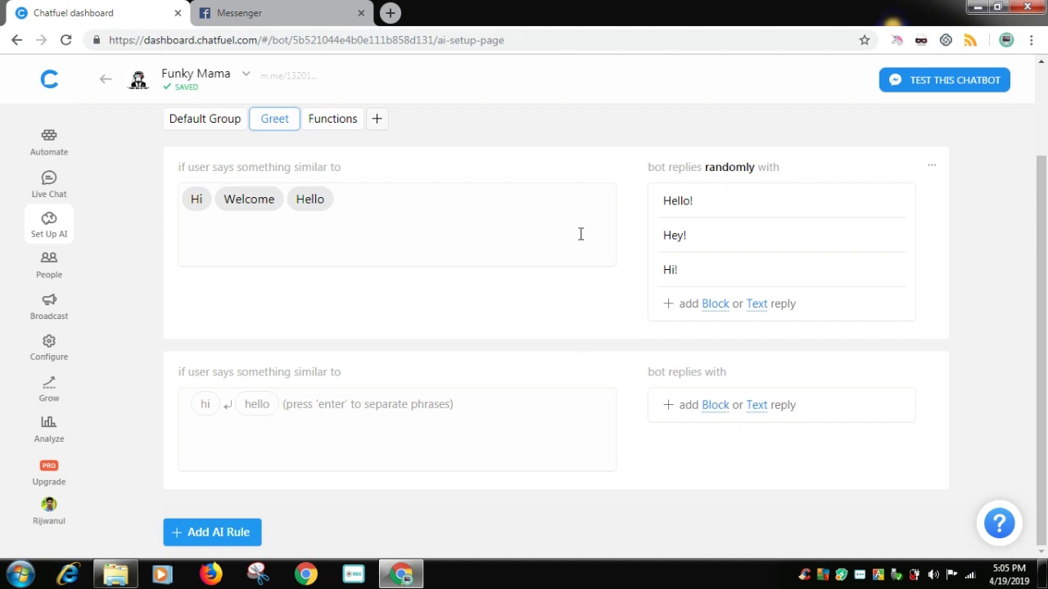
left_click(710, 405)
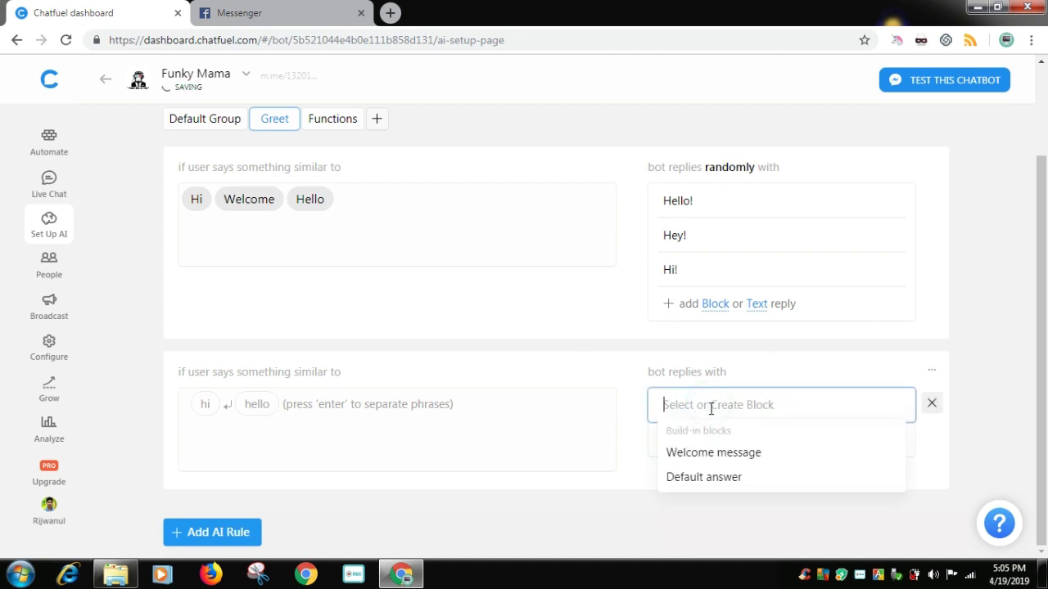
left_click(708, 455)
left_click(935, 455)
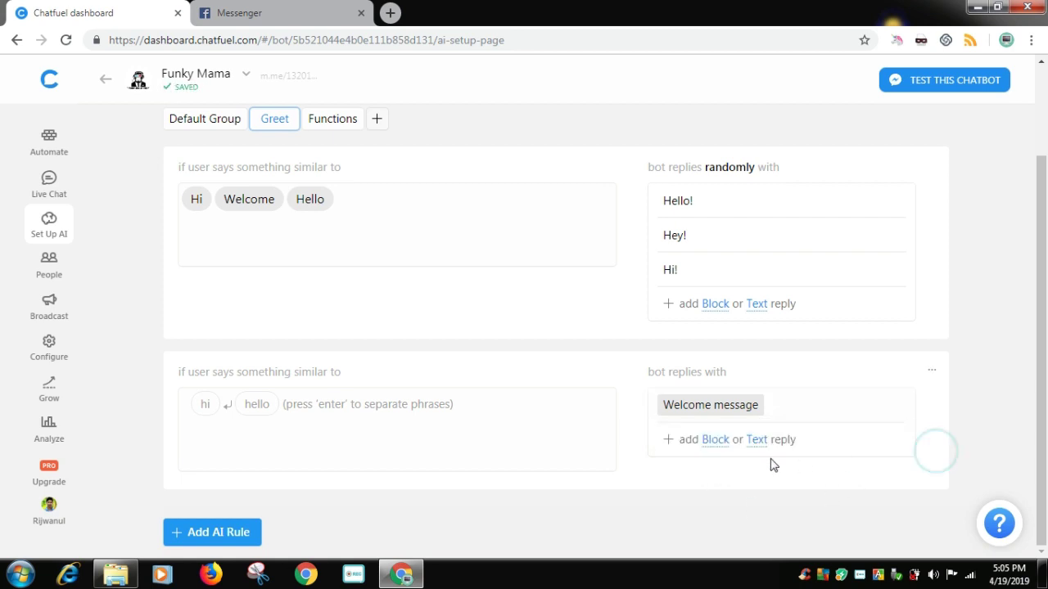
left_click(712, 442)
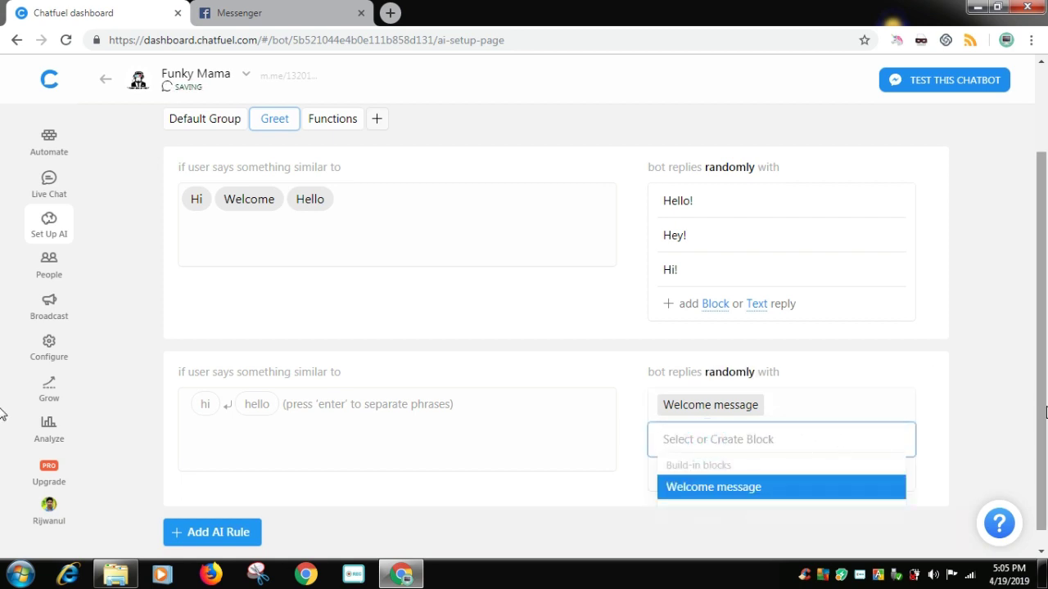
left_click(736, 498)
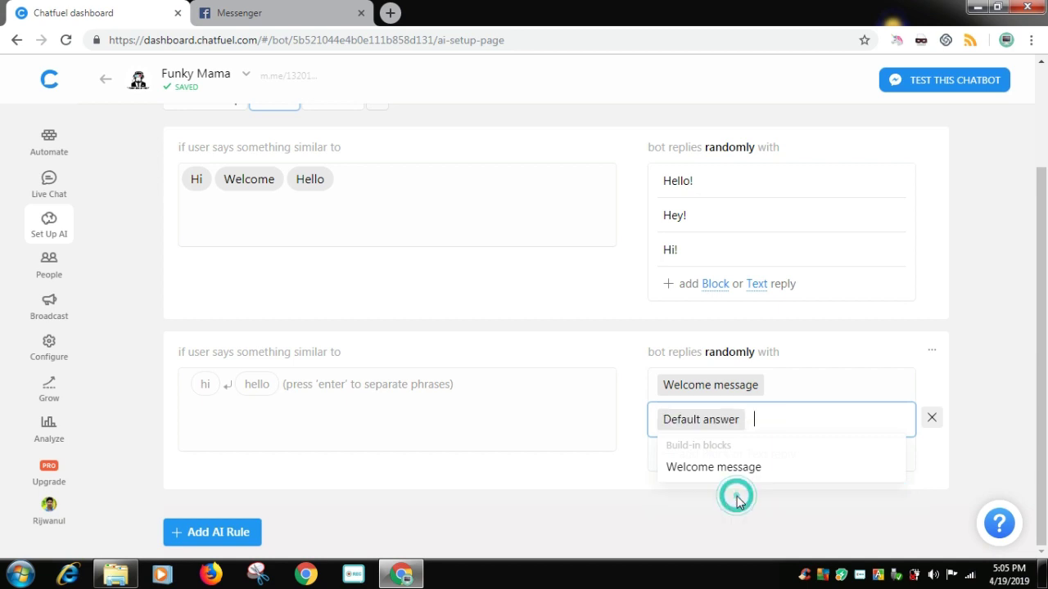
left_click(1005, 488)
Create a new block named "Hello" as the third reply of the second rule.
left_click(715, 455)
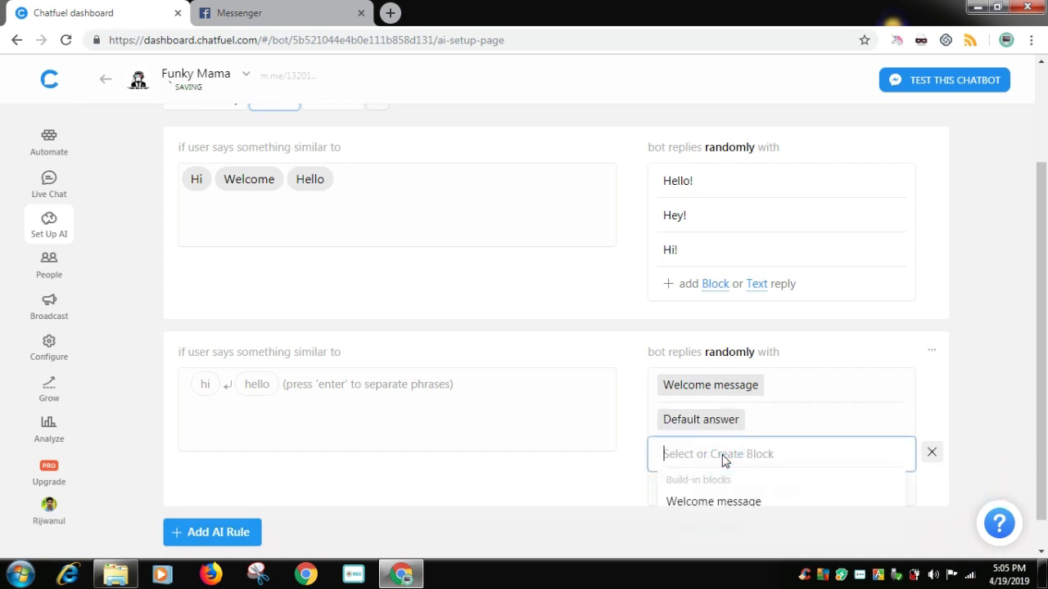
type("Hello")
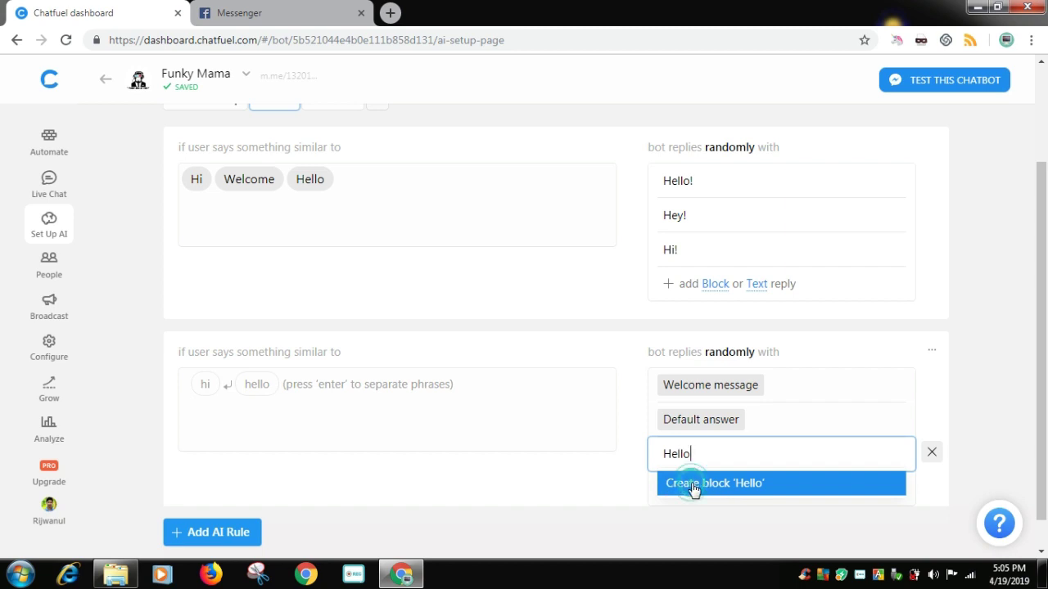
left_click(694, 489)
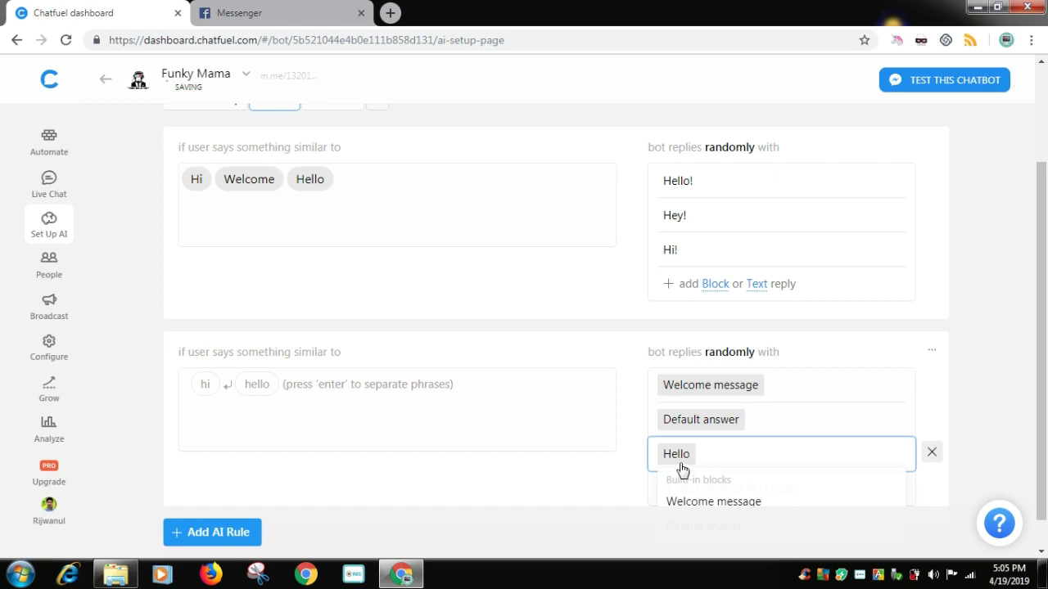
left_click(982, 462)
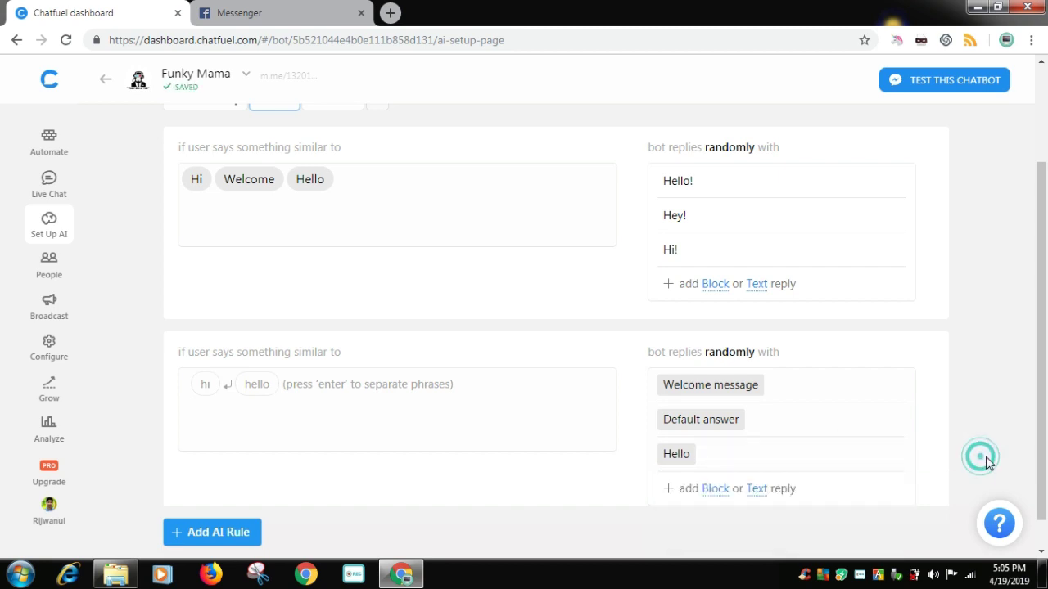
Enter "Test" as the user phrase that triggers the second rule.
left_click(362, 400)
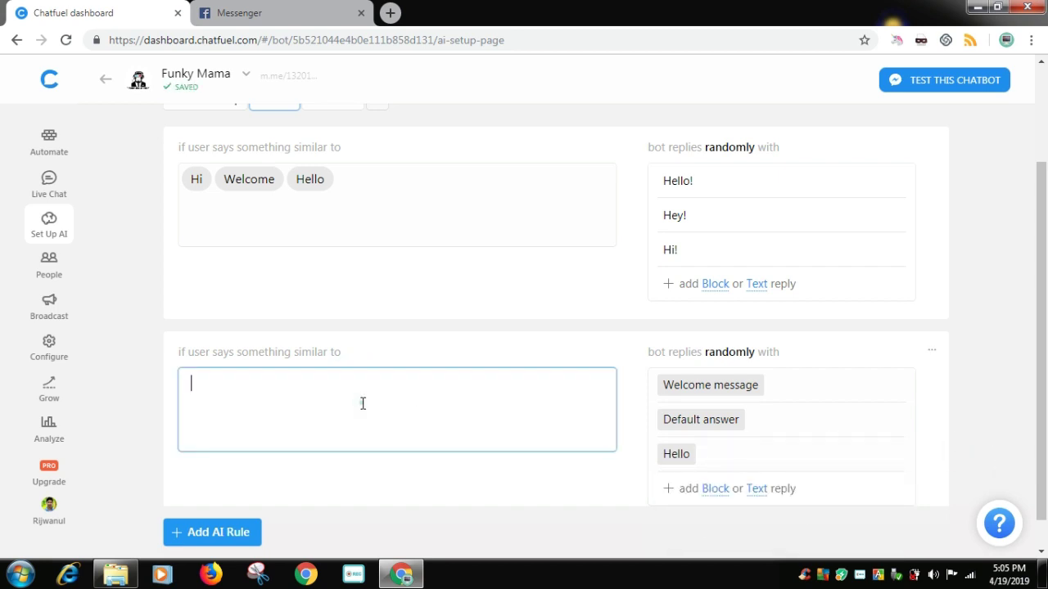
type("Test")
key("Return")
left_click(462, 507)
Open the "Hello" block from the rule and add an image element with the "Thriving Techies" picture from the Messenger Codes folder.
left_click(679, 463)
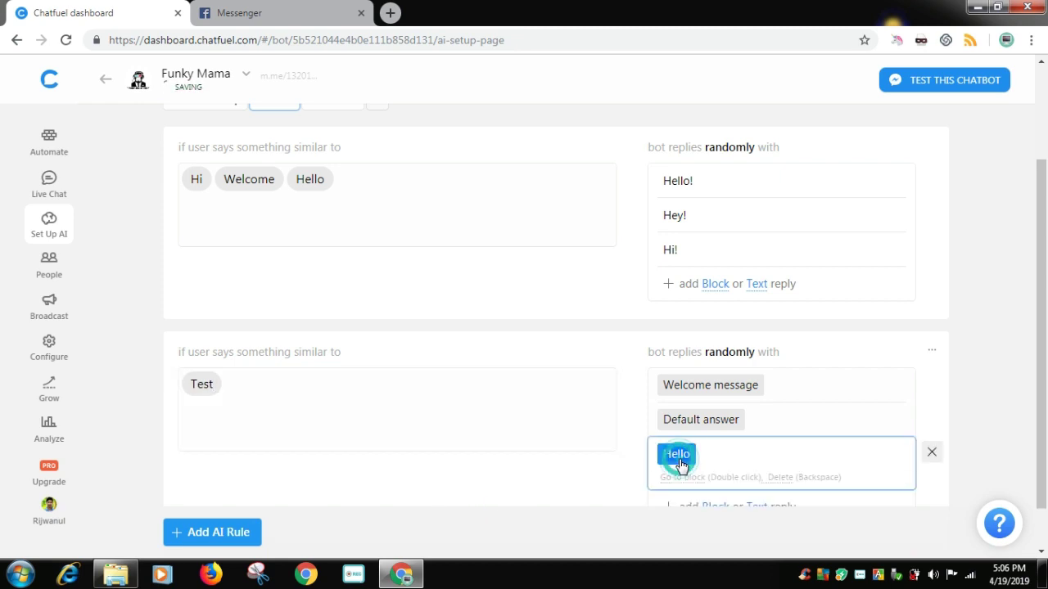
double_click(680, 464)
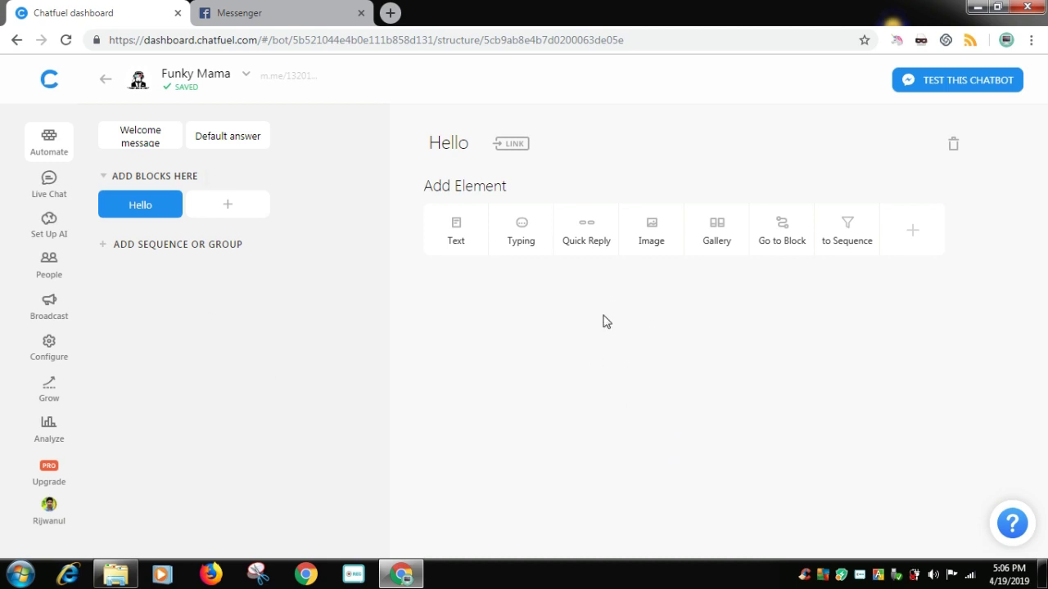
left_click(651, 229)
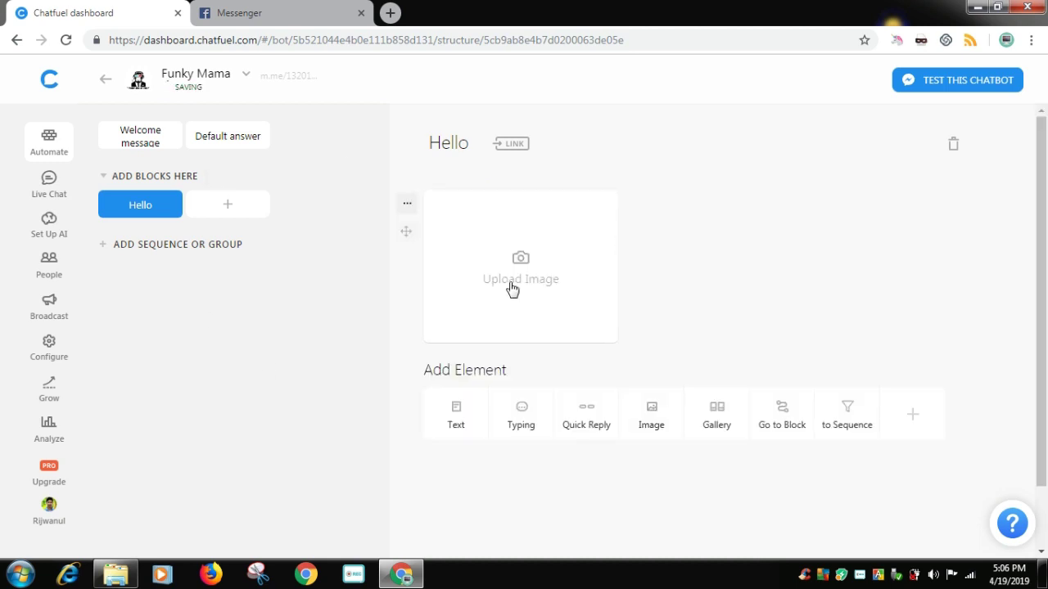
left_click(510, 286)
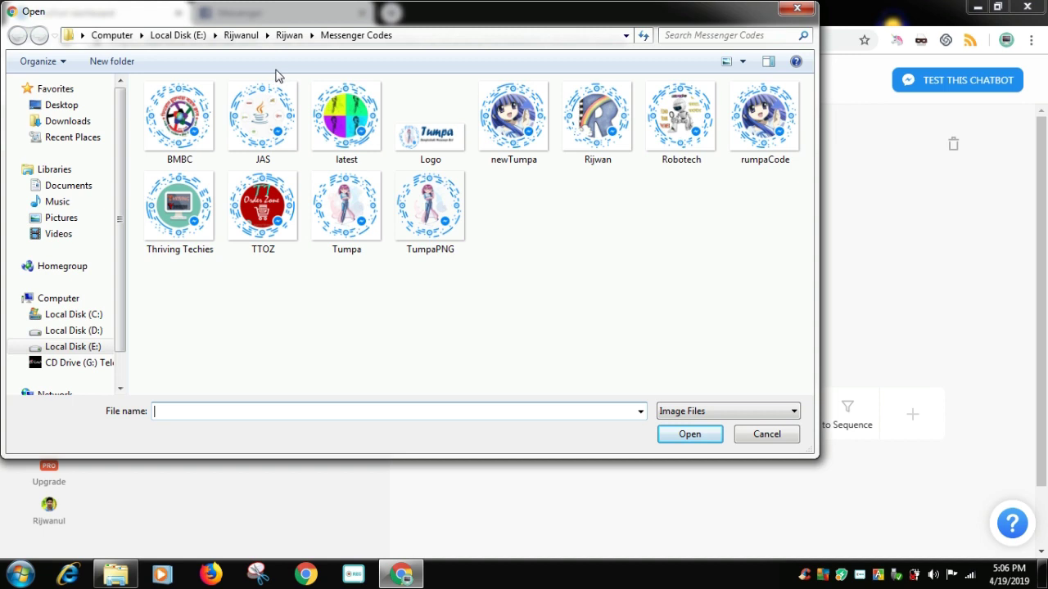
double_click(178, 236)
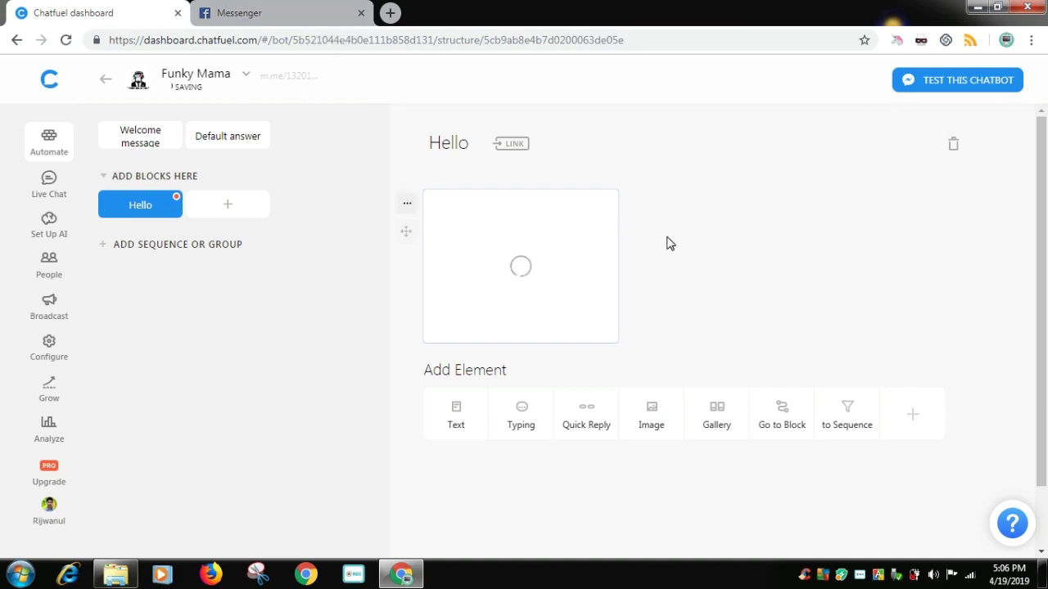
Return to the AI setup and view the "Test" rule's block replies in the Greet group.
left_click(45, 238)
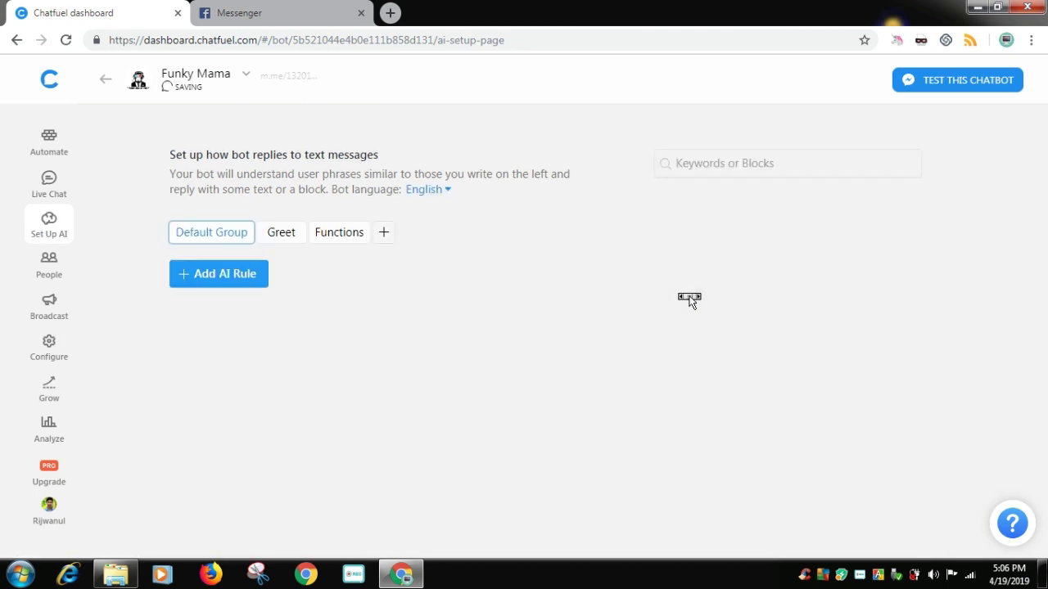
left_click(279, 237)
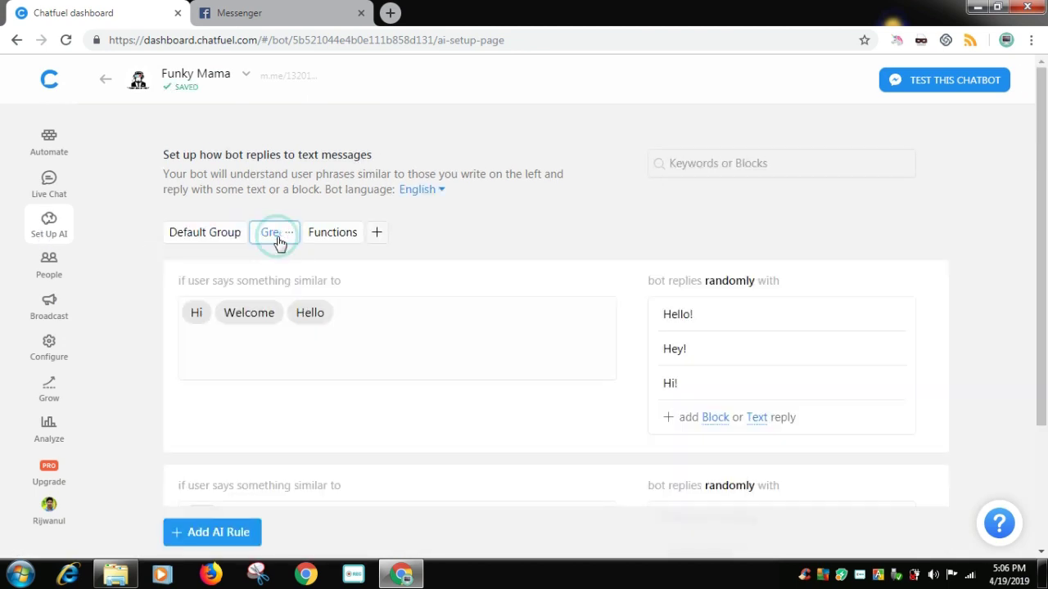
left_click_drag(1040, 238, 1046, 321)
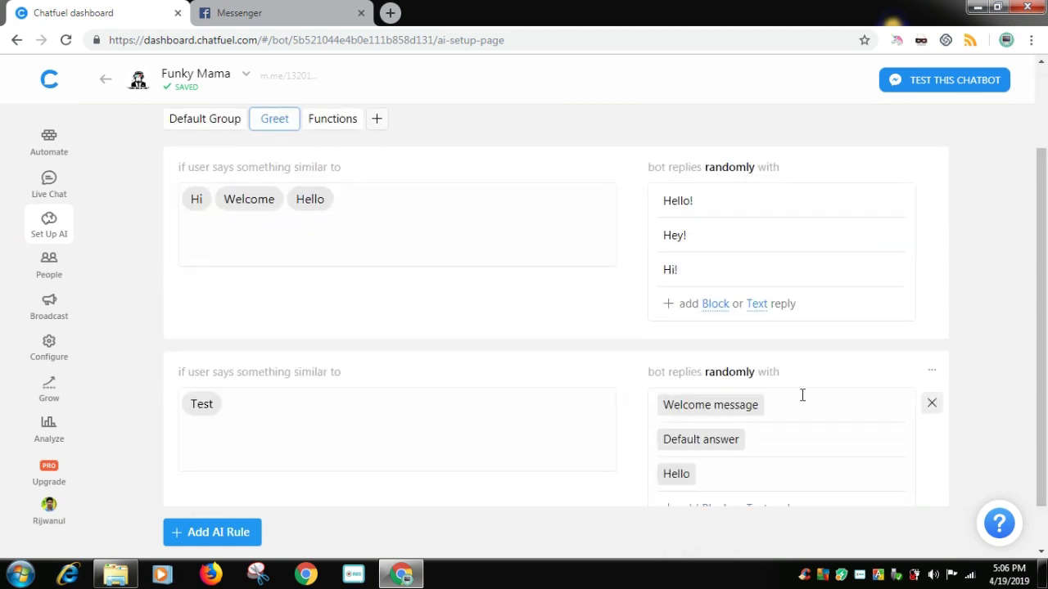
Test the random block replies by sending "Test" to Funky Mama in Messenger three times, and return to the Greet rules in Chatfuel.
left_click(290, 12)
type("Test")
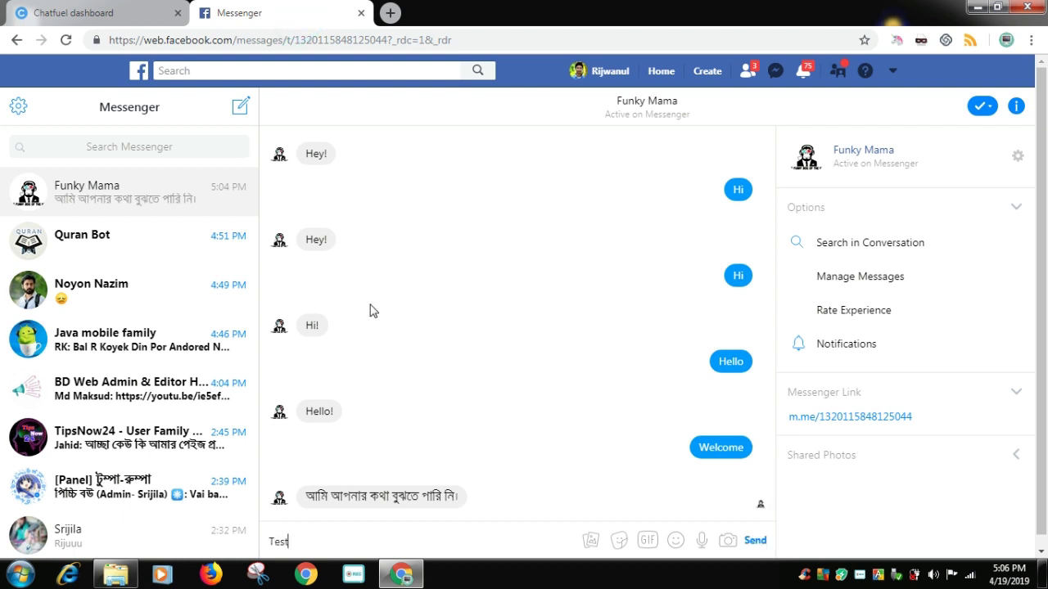
key("Return")
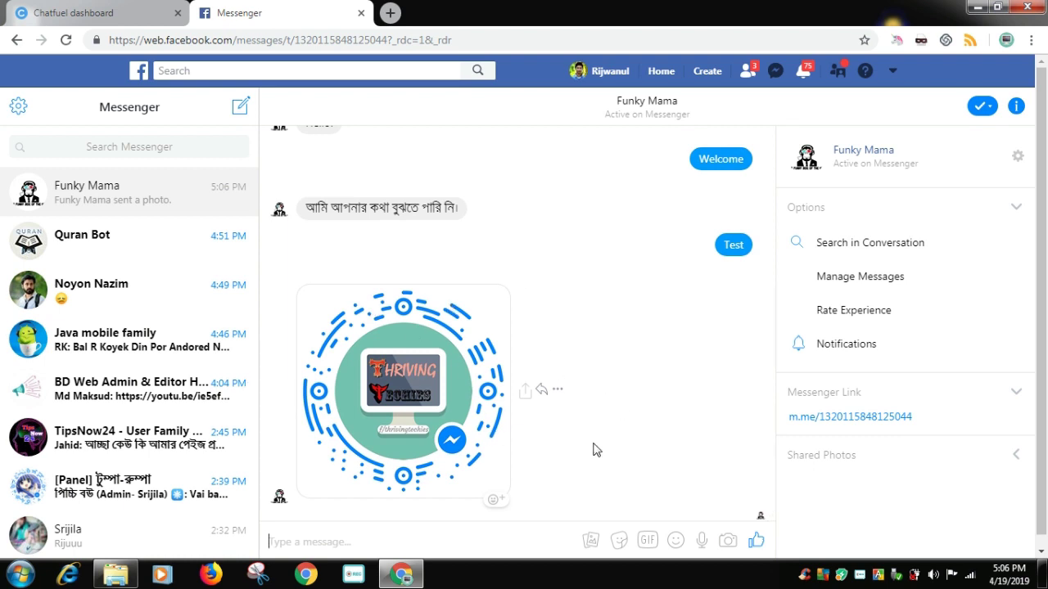
type("Test")
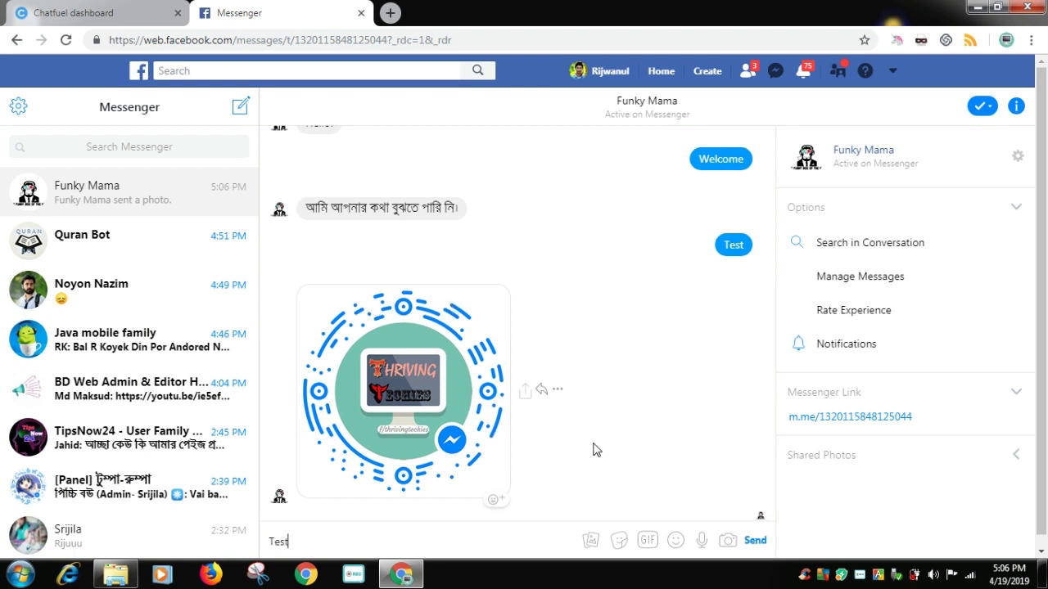
key("Return")
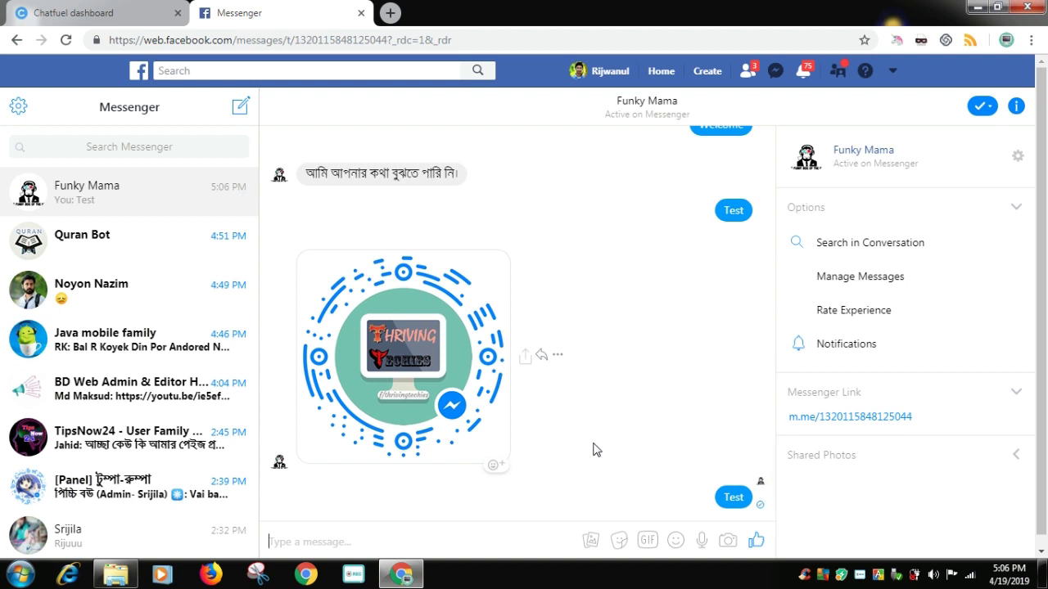
type("Test")
key("Return")
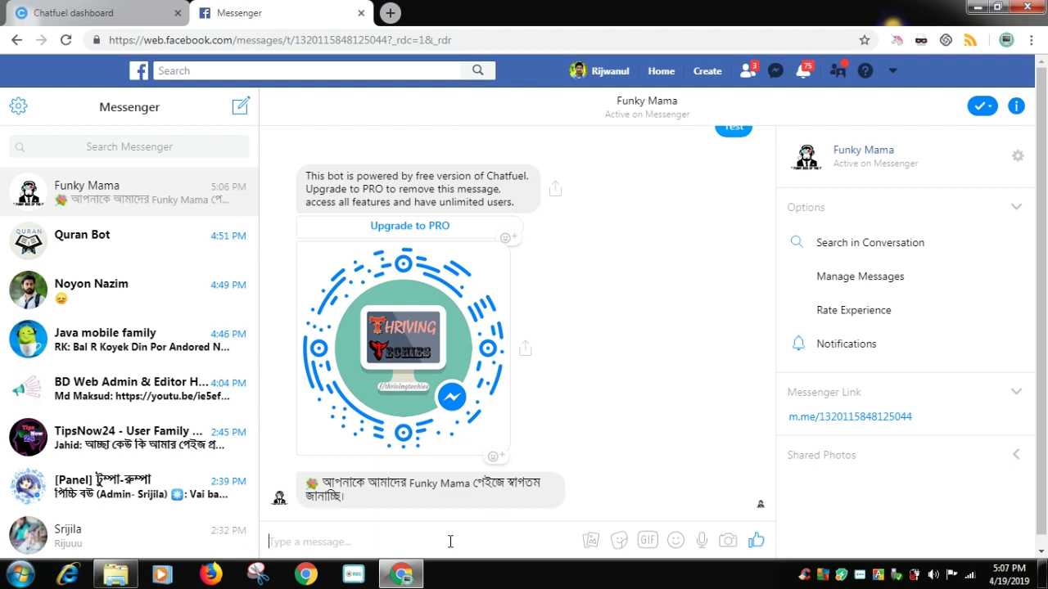
left_click(140, 13)
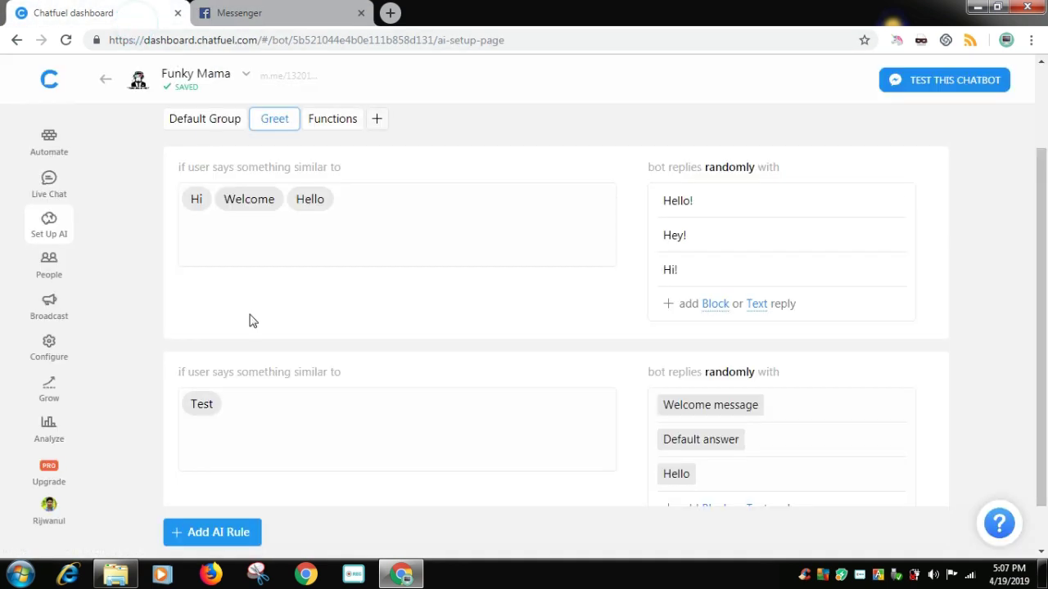